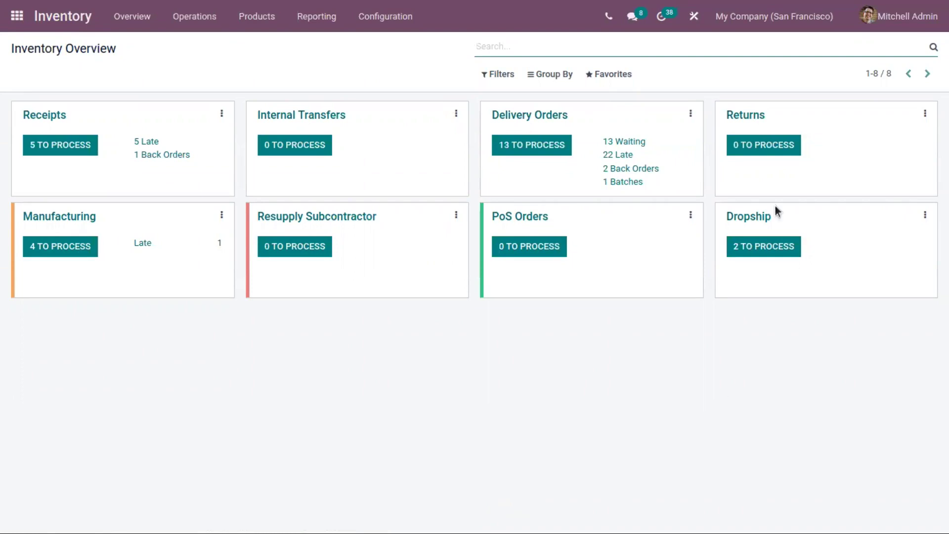
Open the Delivery Orders operation type configuration and browse the Type of Operation choices.
click(690, 115)
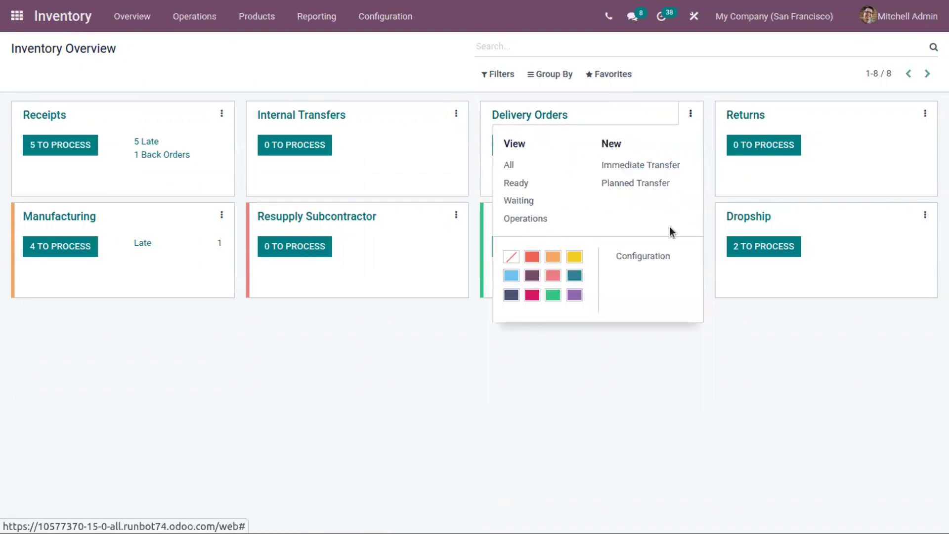
click(657, 255)
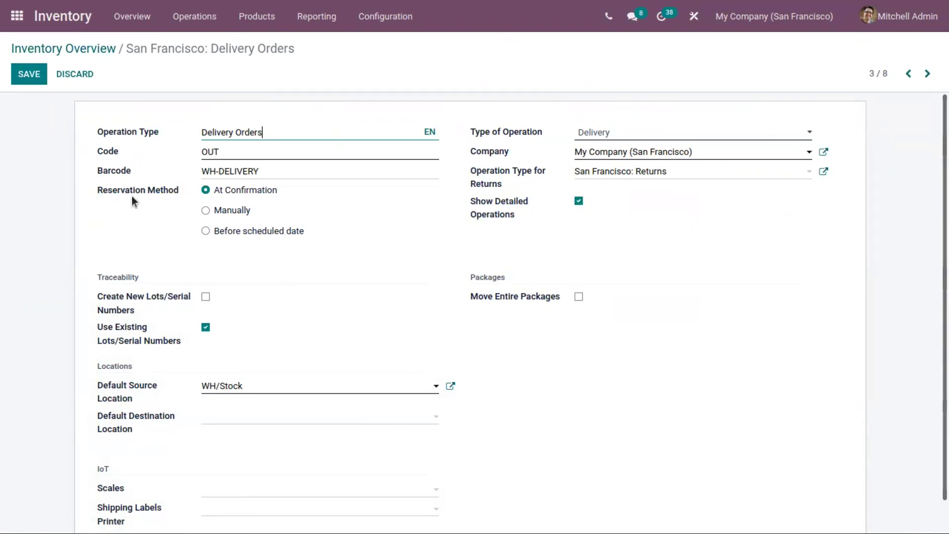
mouse_move(132, 195)
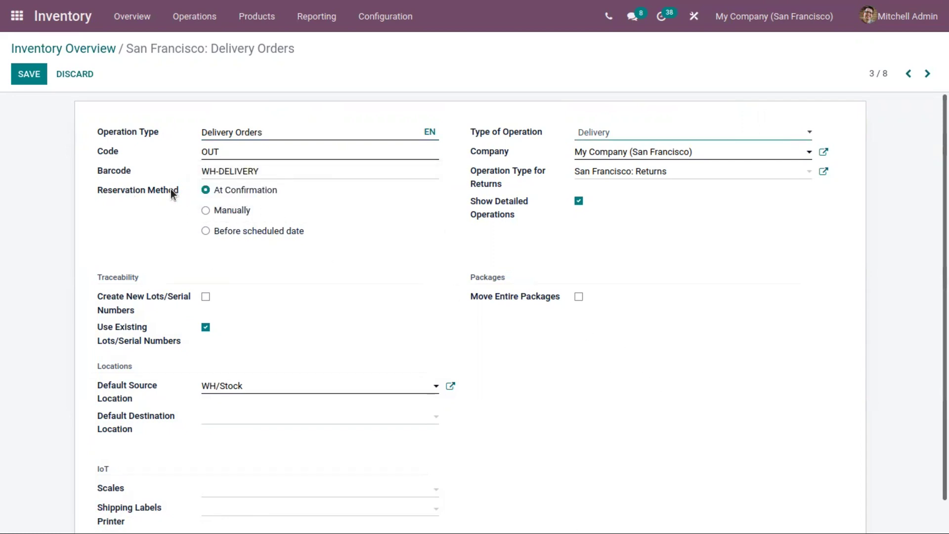
click(627, 130)
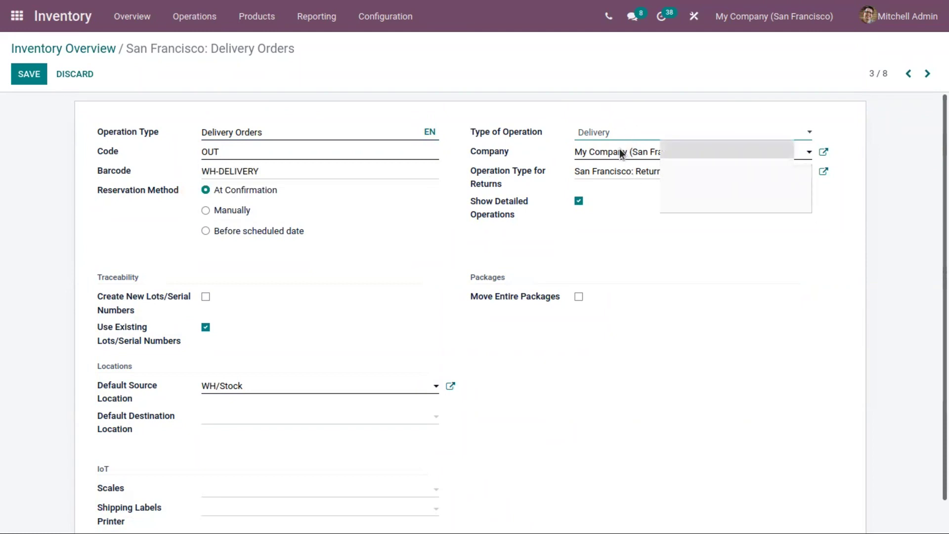
click(627, 171)
click(621, 136)
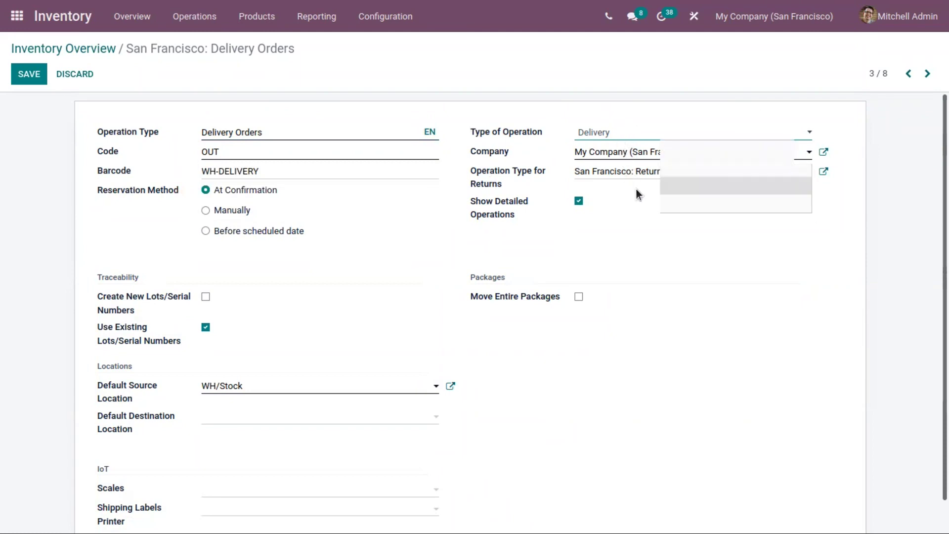
Try Internal Transfer and Manufacturing, settle back on Delivery, save, and return to Overview.
click(634, 188)
click(608, 131)
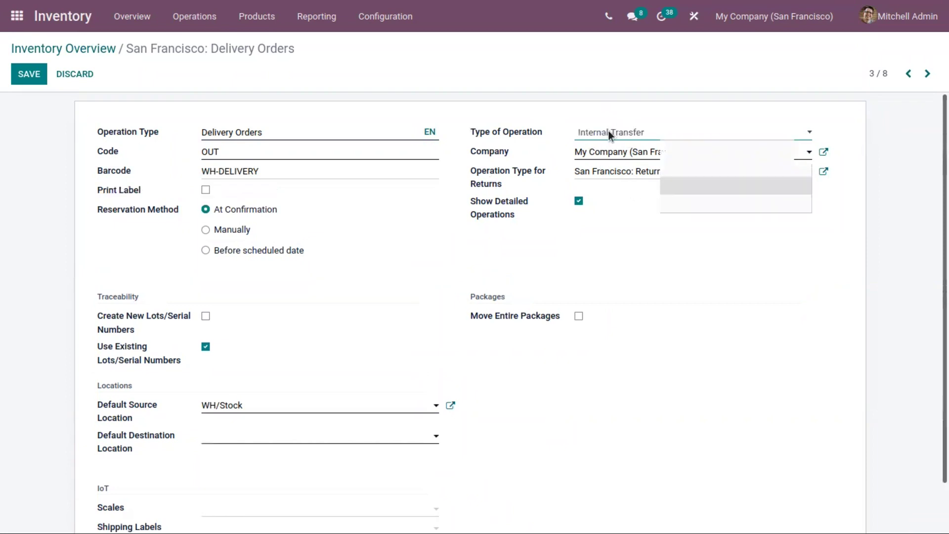
click(623, 201)
key(Down)
key(Up)
key(Up)
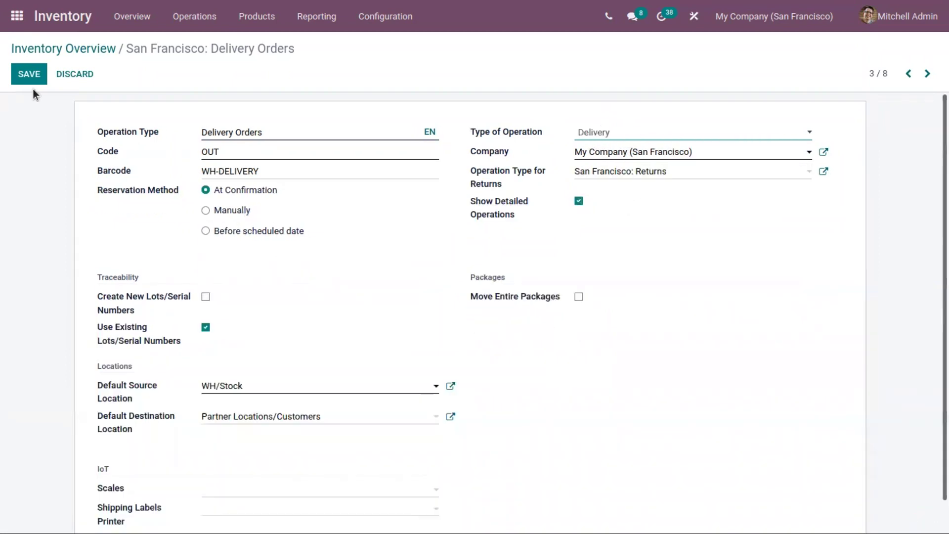
click(28, 79)
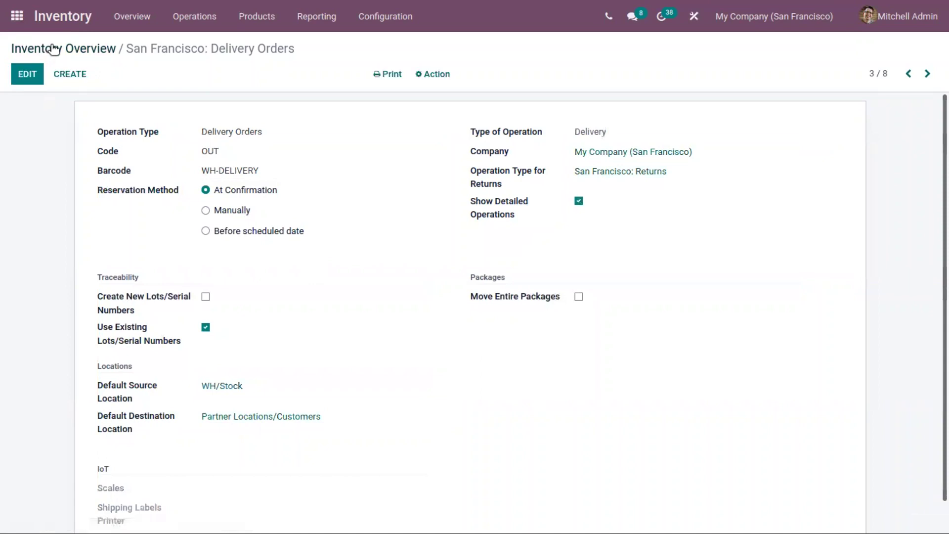
click(53, 48)
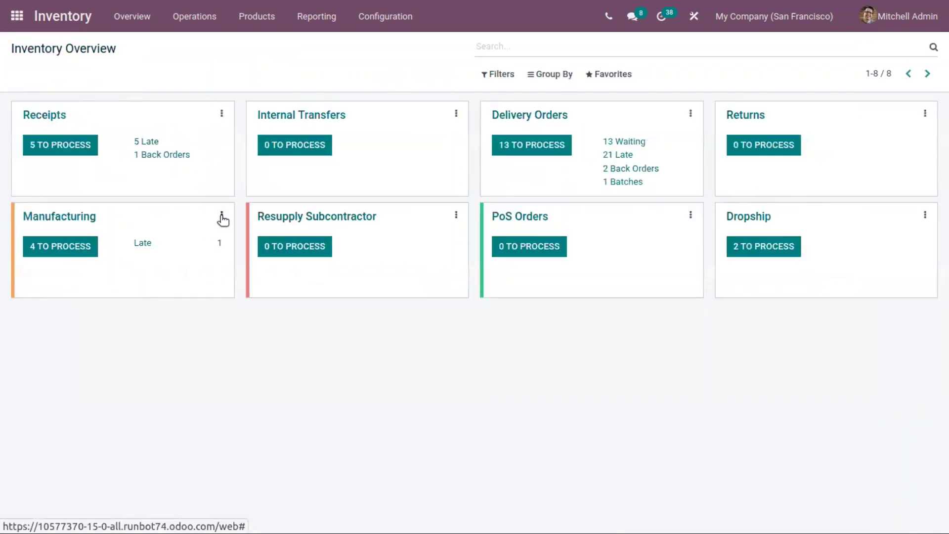
click(221, 216)
click(190, 347)
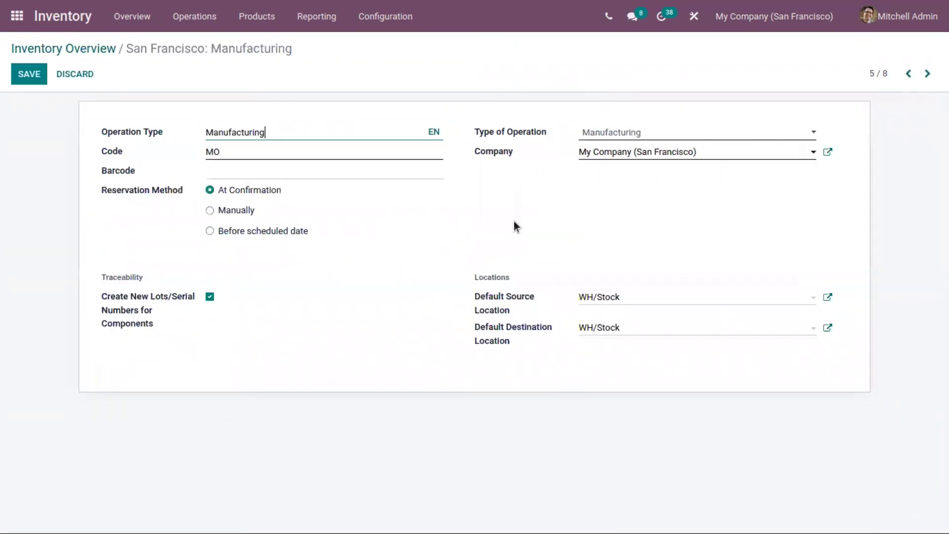
click(54, 49)
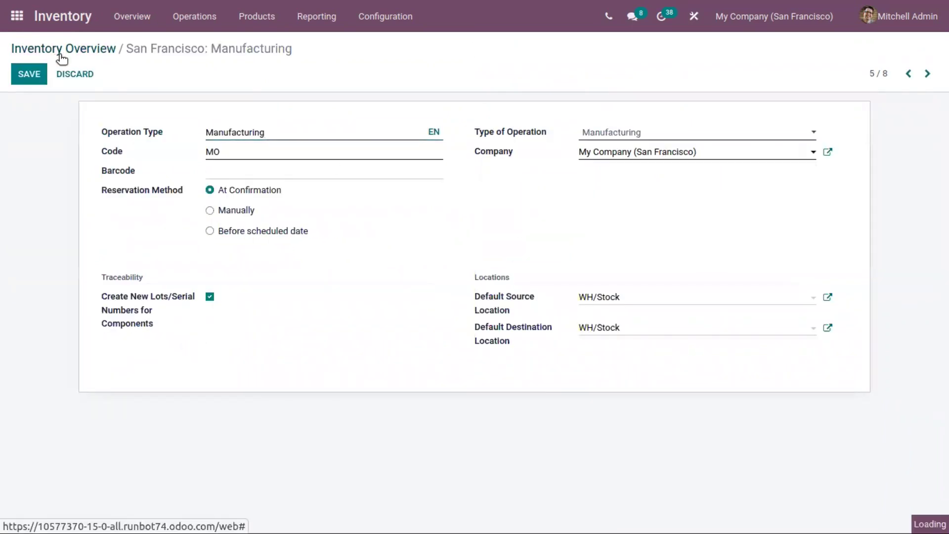
click(454, 114)
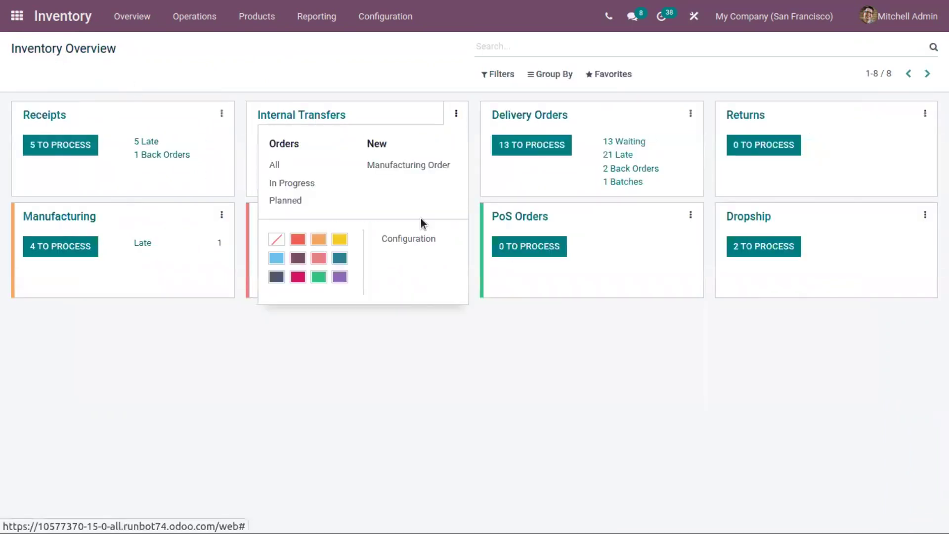
click(420, 237)
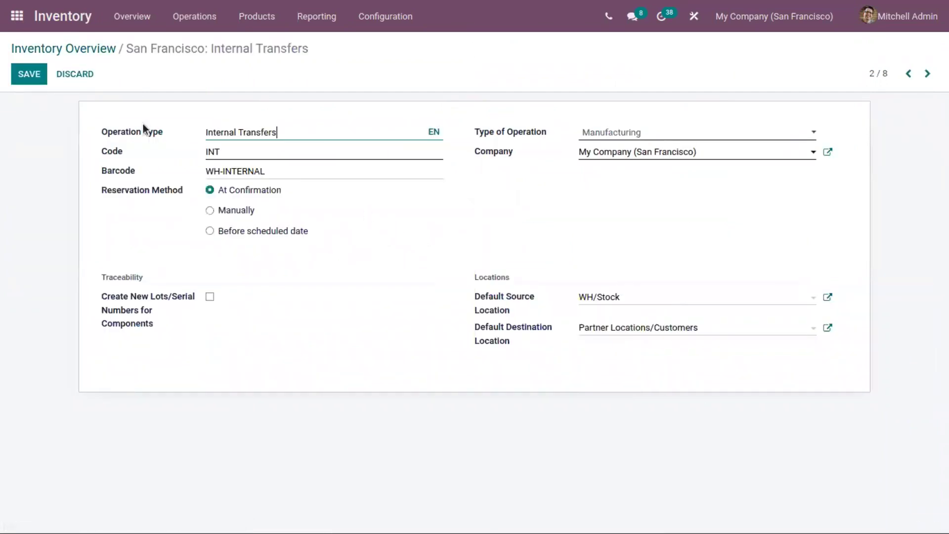
click(82, 48)
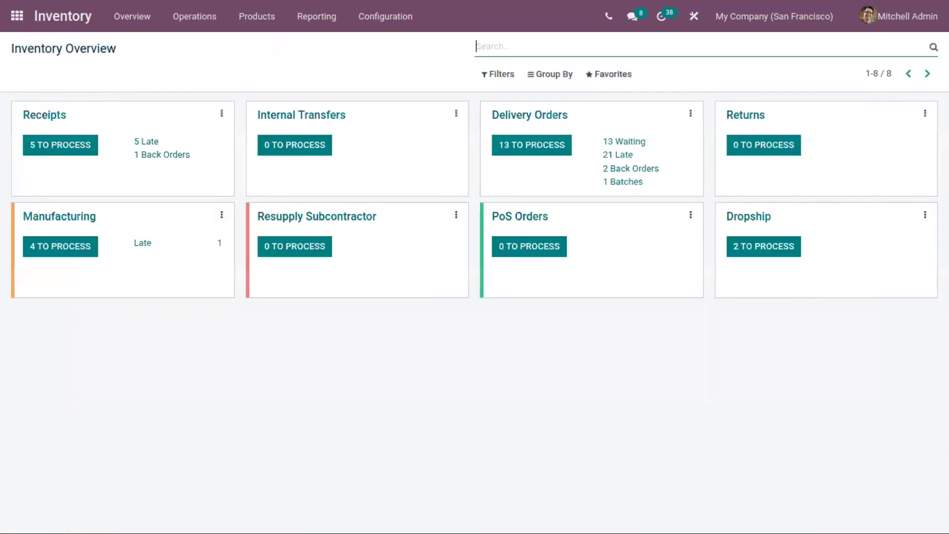
click(690, 217)
click(641, 357)
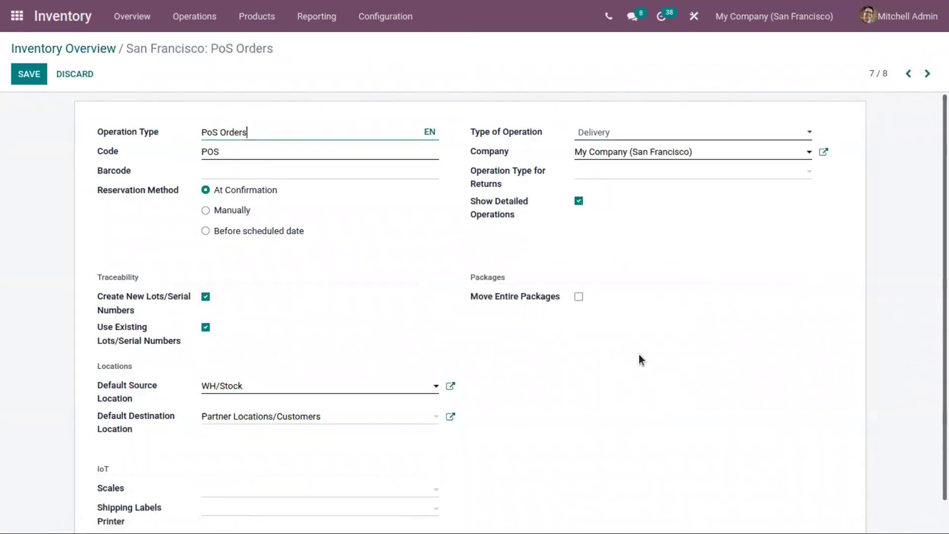
click(82, 49)
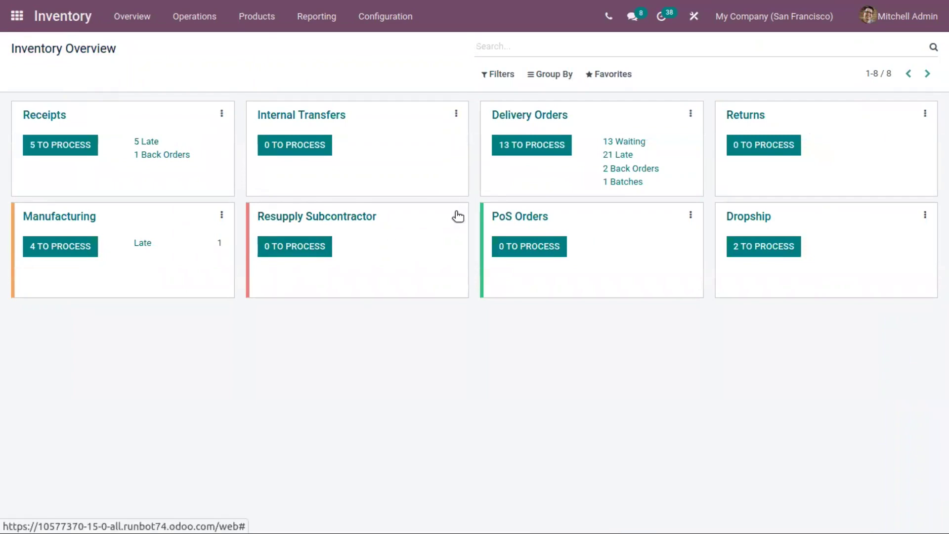
click(456, 214)
click(402, 358)
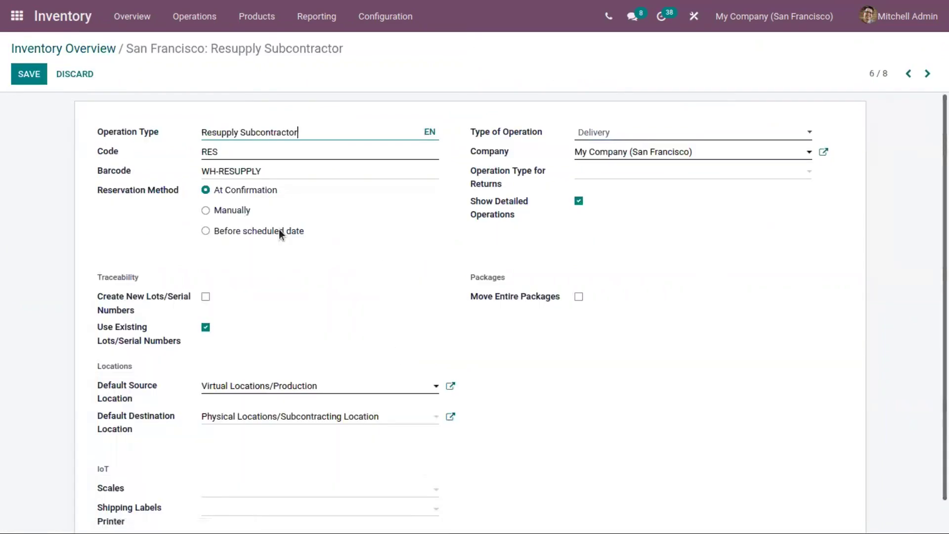
click(52, 49)
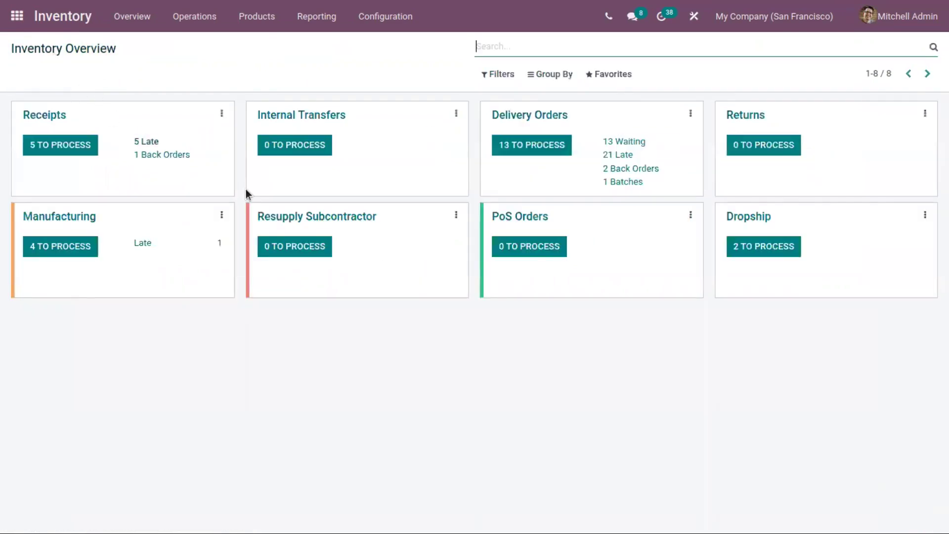
click(691, 114)
Re-save the Delivery Orders settings with At Confirmation reservation and go to the apps home screen.
click(651, 255)
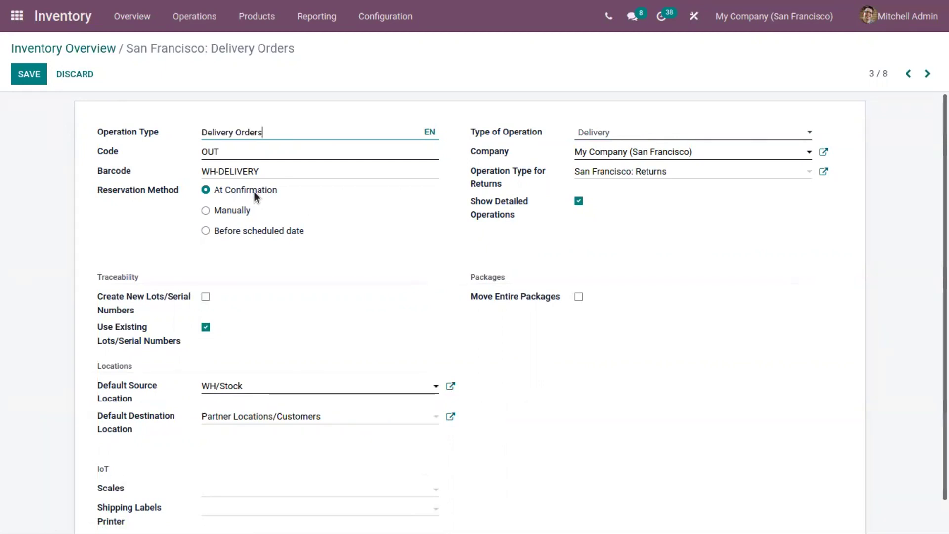
click(33, 74)
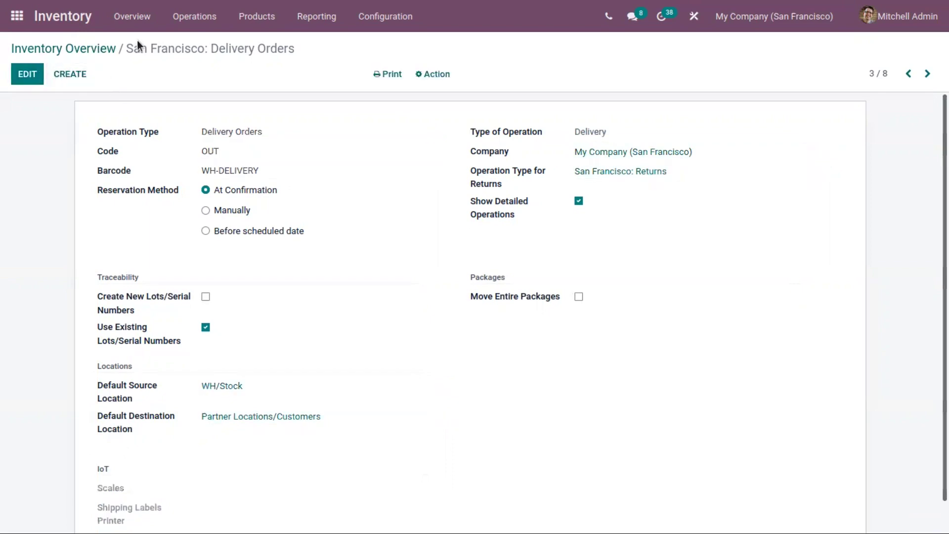
click(24, 18)
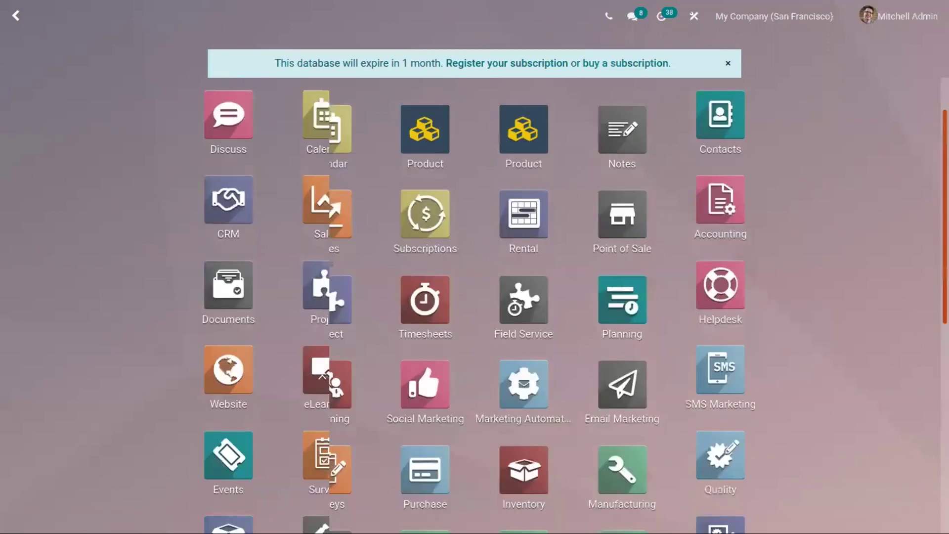
In the Sales orders list, start a new quotation and choose Deco Addict as customer.
scroll(577, 364, down, 3)
scroll(574, 306, up, 3)
scroll(574, 306, down, 2)
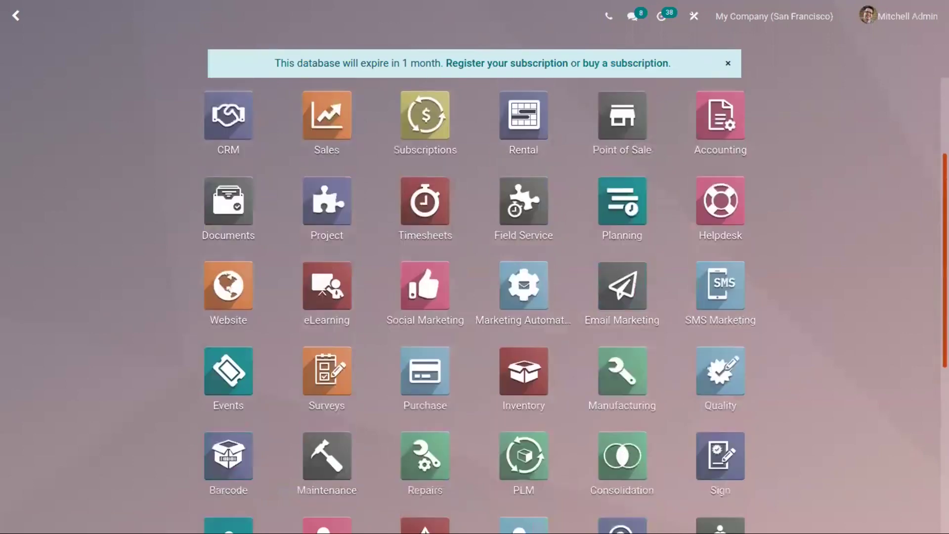
click(336, 116)
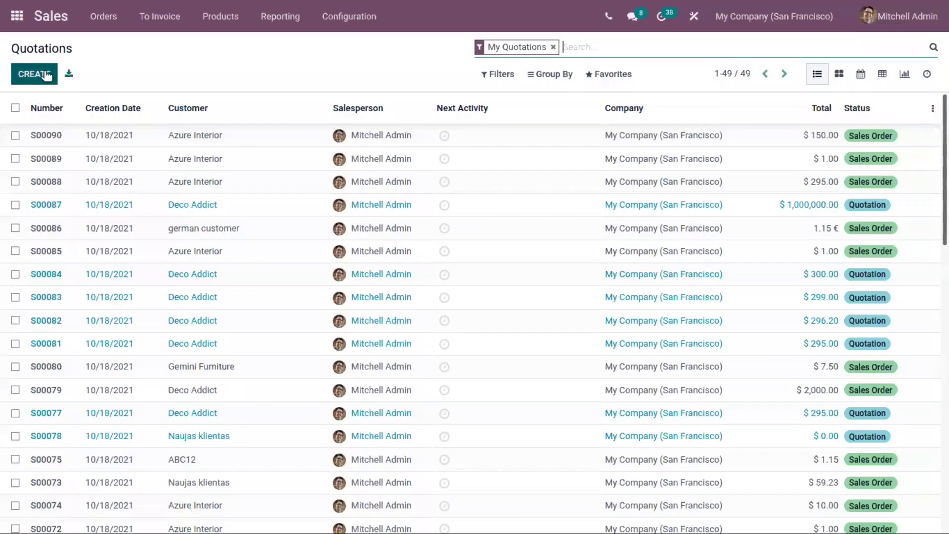
click(103, 16)
click(115, 41)
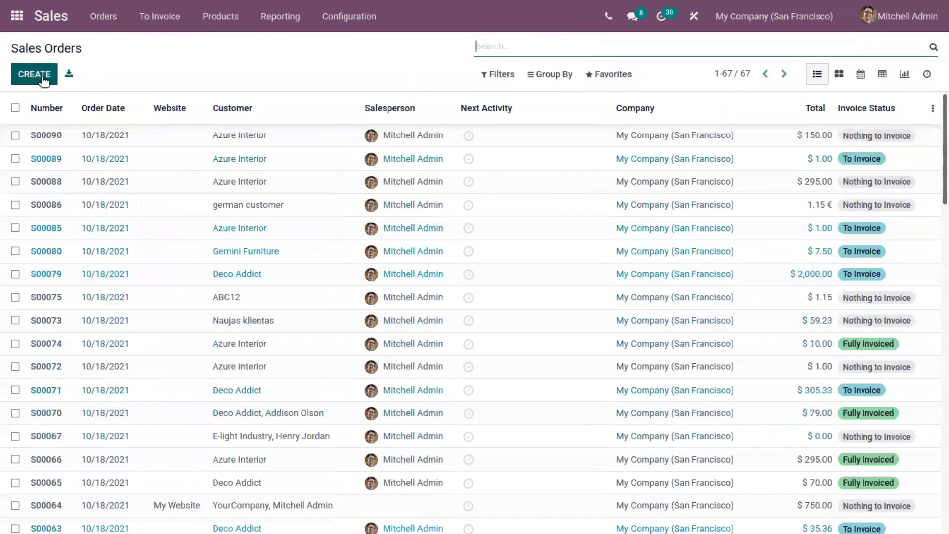
click(42, 77)
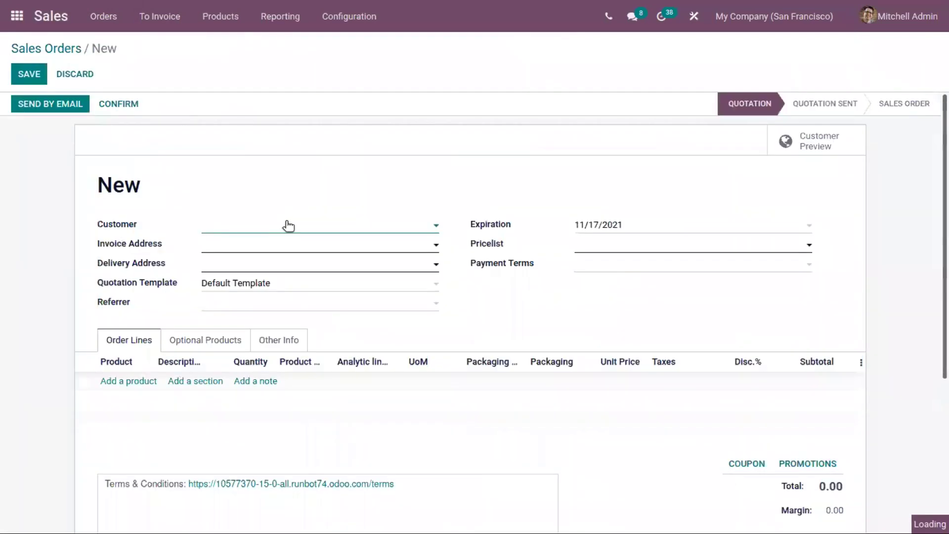
click(221, 228)
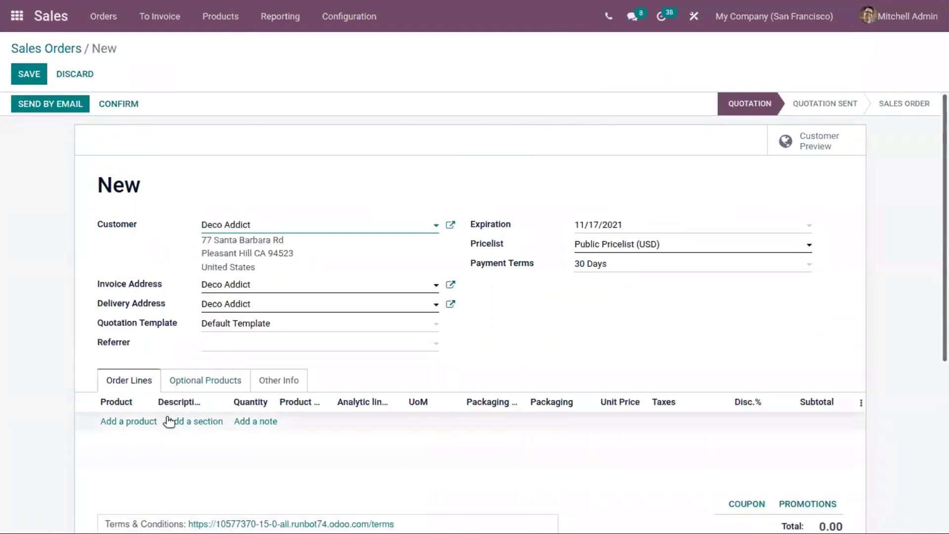
Add a [FURN_6666] Arm Chair line at 1,295.00 with quantity 2.
click(142, 421)
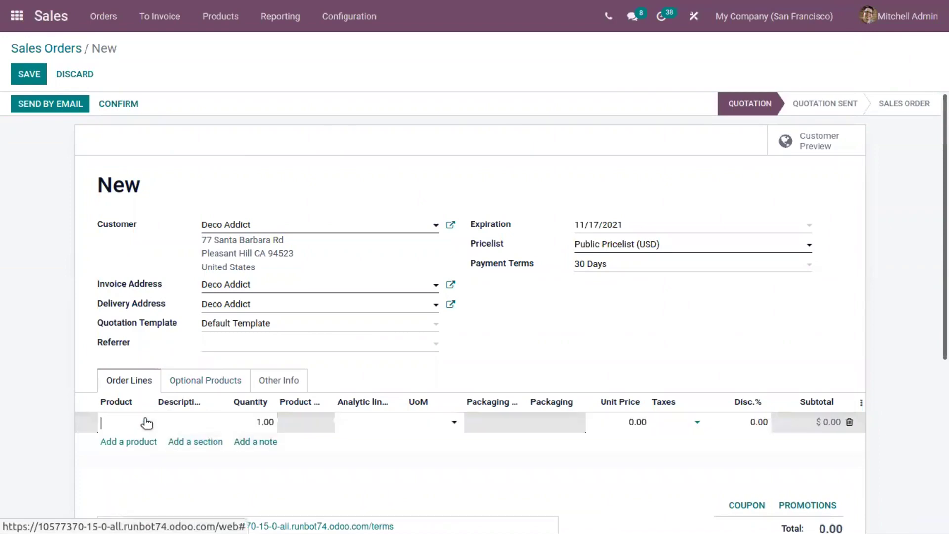
text(arm)
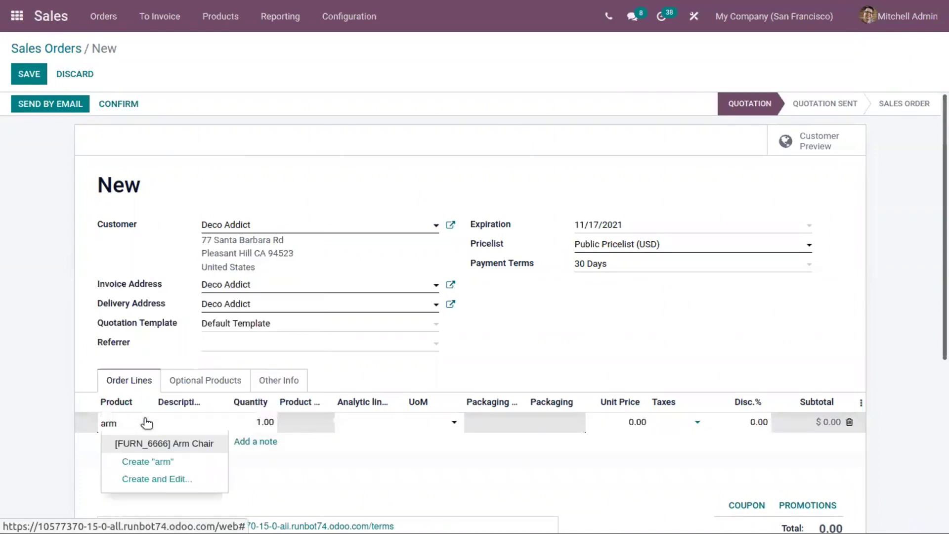
click(175, 445)
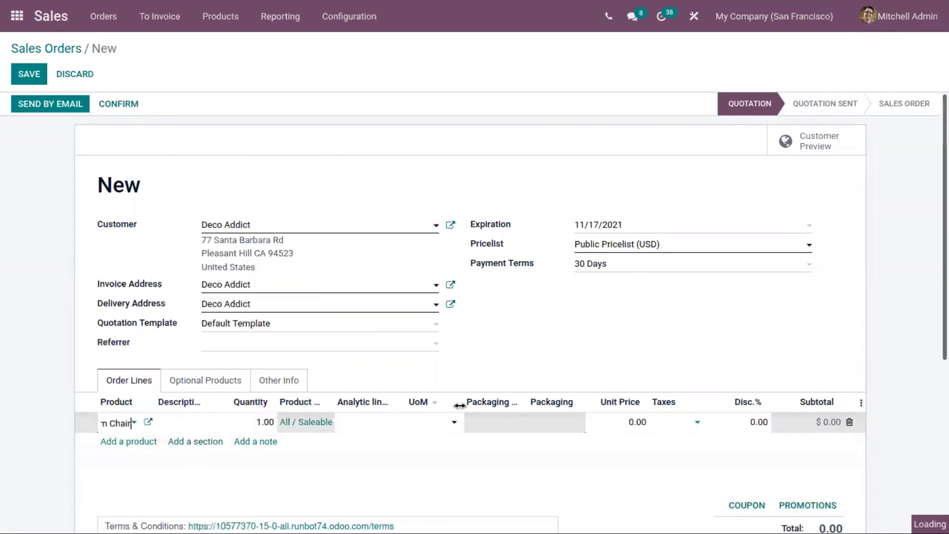
click(635, 419)
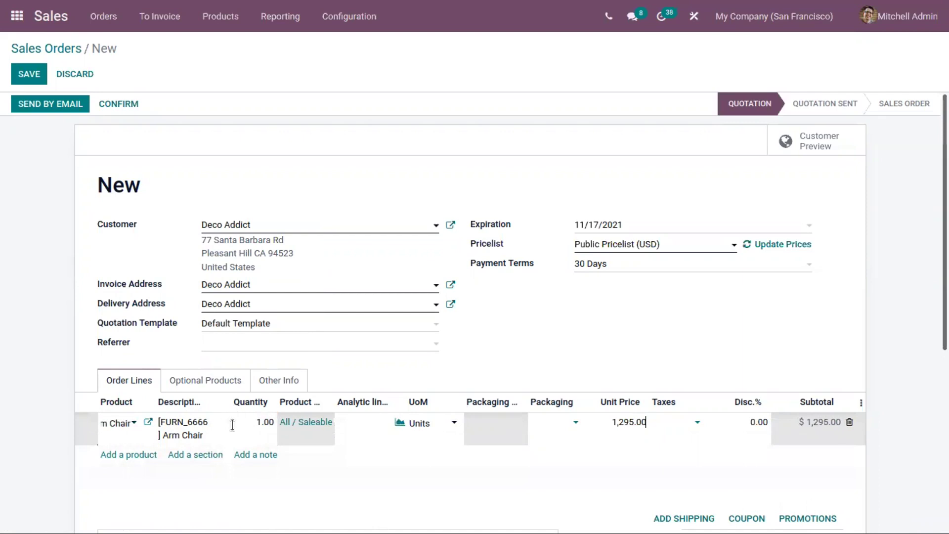
click(260, 418)
text(2)
scroll(930, 346, down, 3)
scroll(483, 241, up, 3)
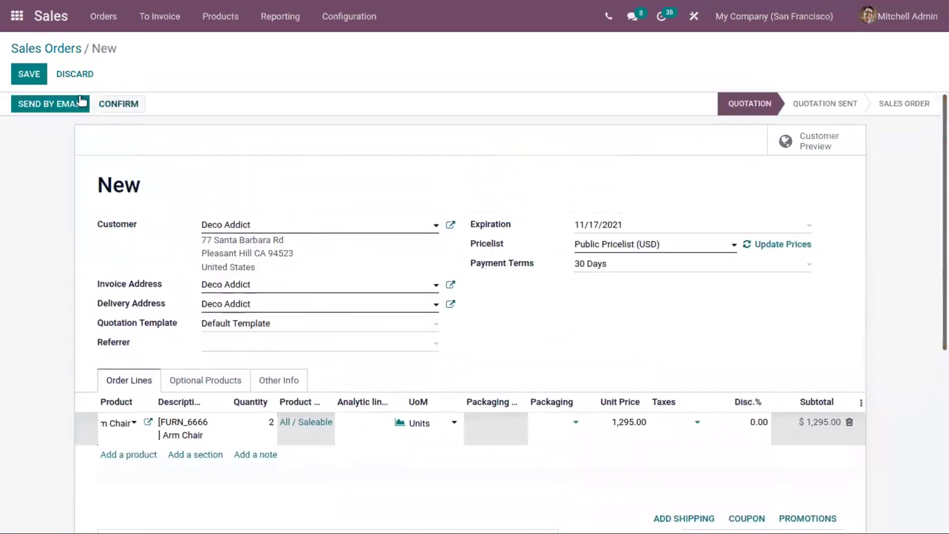
Save and confirm the Arm Chair quotation, then check the line's stock availability.
click(30, 74)
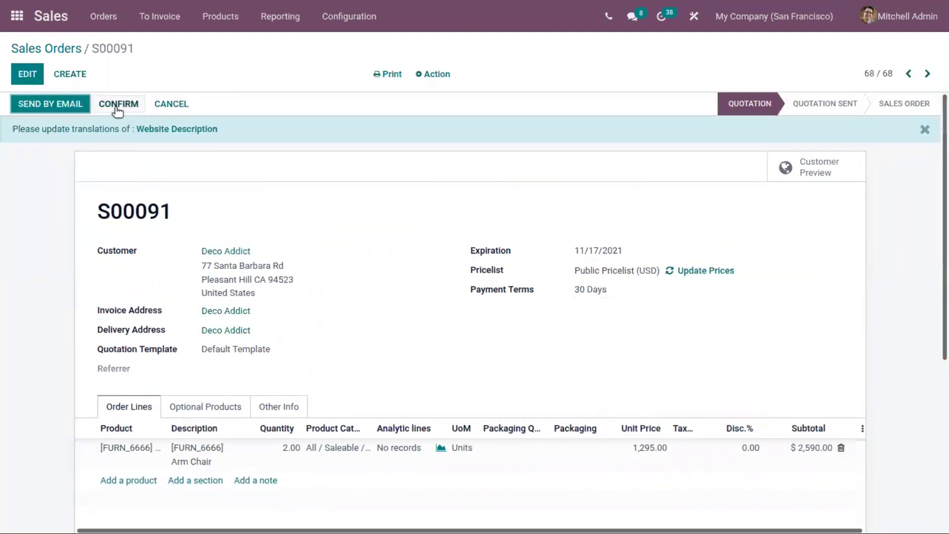
click(129, 107)
scroll(374, 322, down, 3)
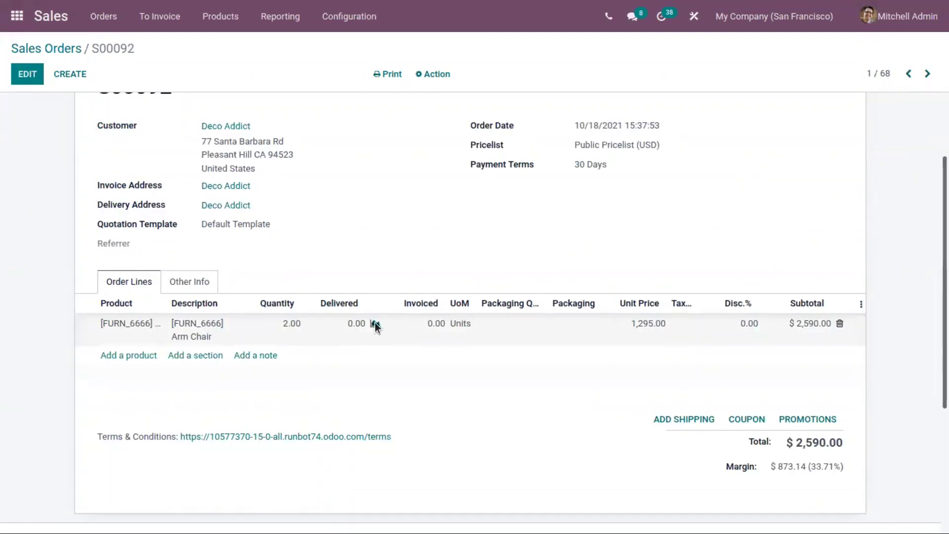
click(374, 323)
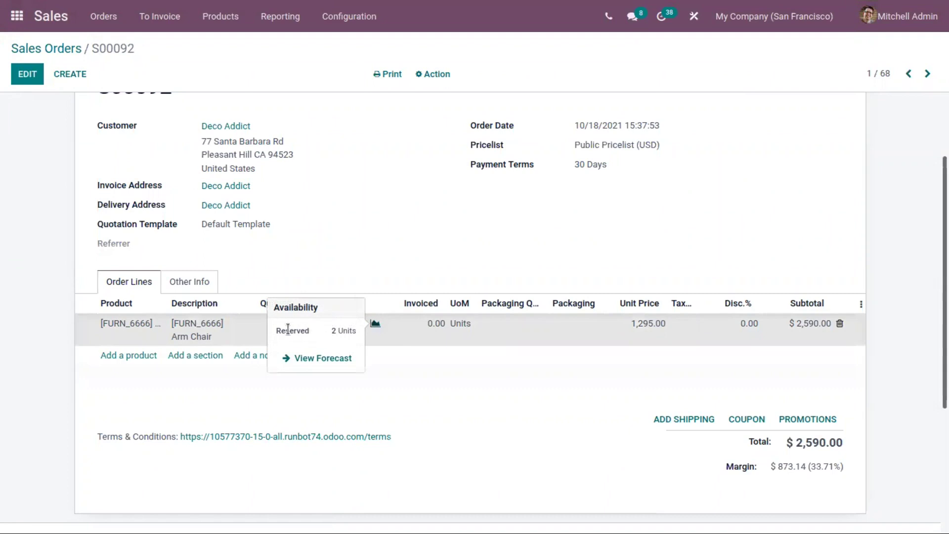
Review S00092's 2 reserved Arm Chairs in the forecasted report, then return to the apps menu.
click(323, 358)
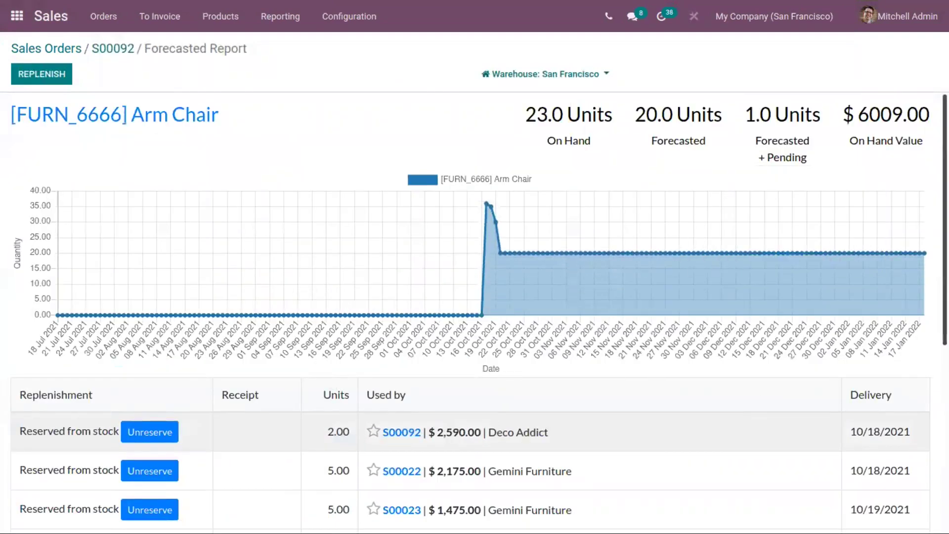
scroll(450, 308, down, 2)
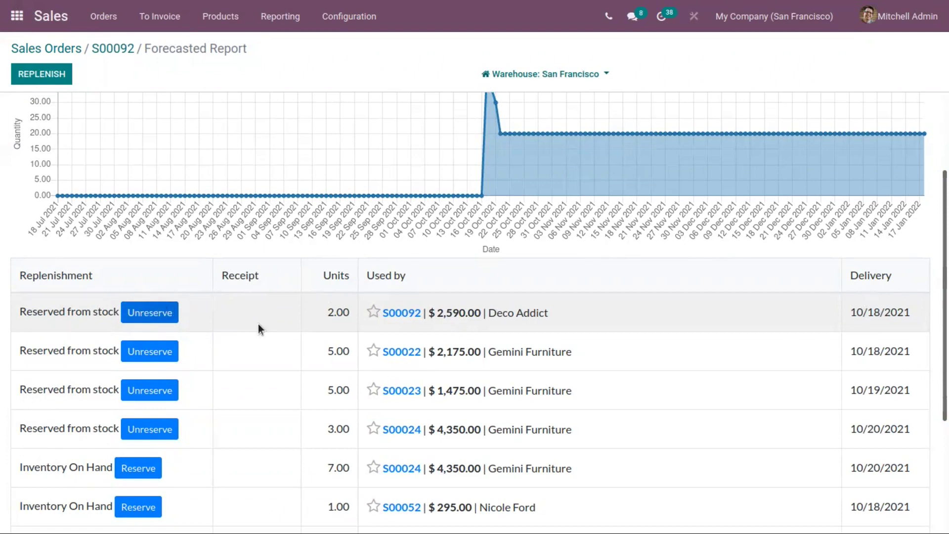
scroll(258, 324, up, 1)
scroll(258, 324, up, 2)
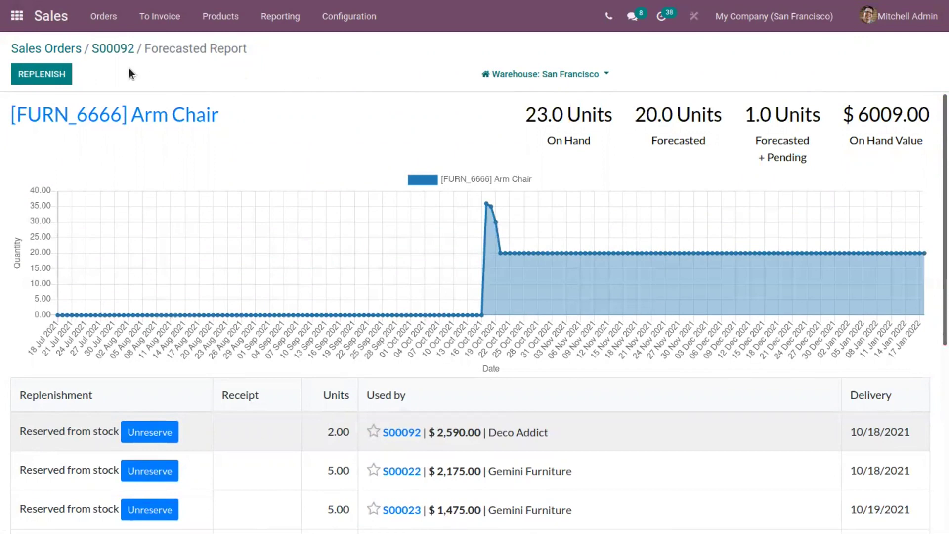
click(111, 50)
click(18, 17)
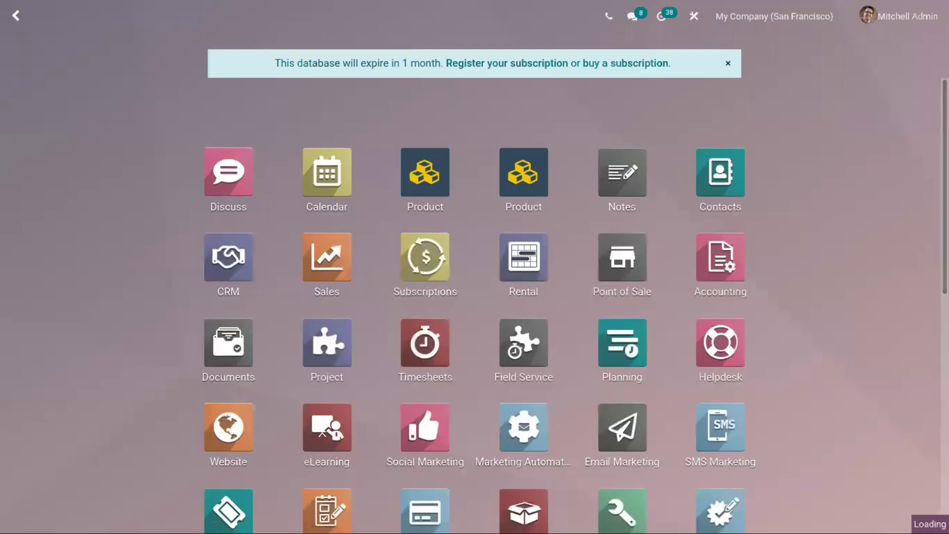
scroll(528, 408, down, 3)
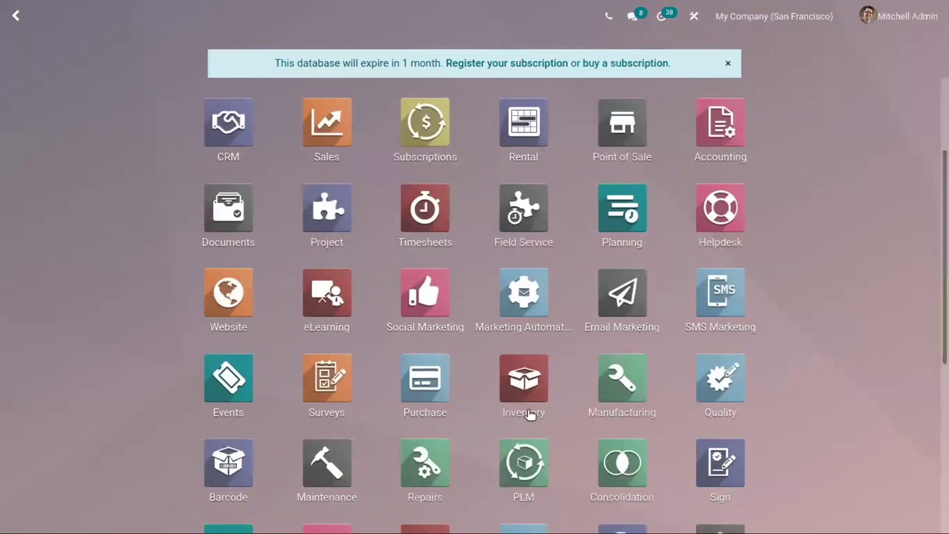
Set the Delivery Orders reservation method to Manually in Inventory and save.
click(524, 390)
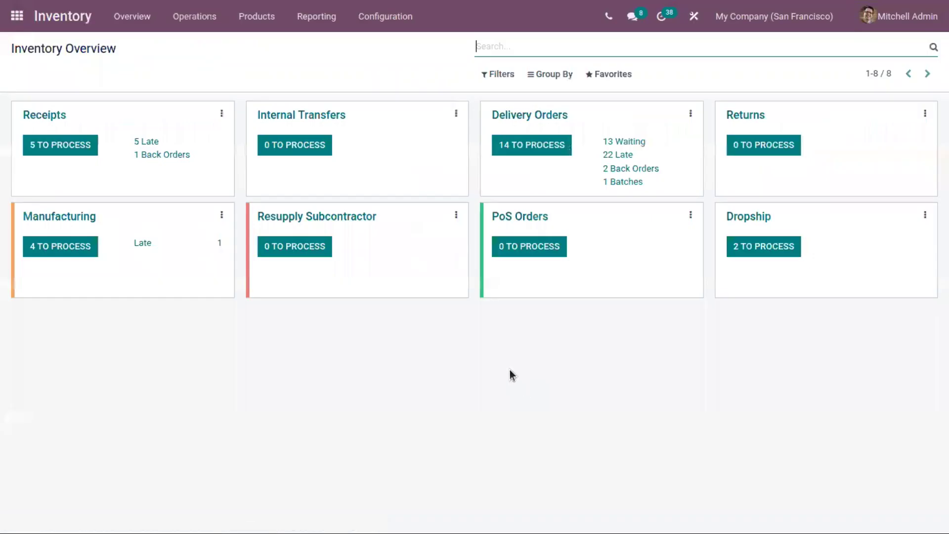
click(690, 115)
click(656, 252)
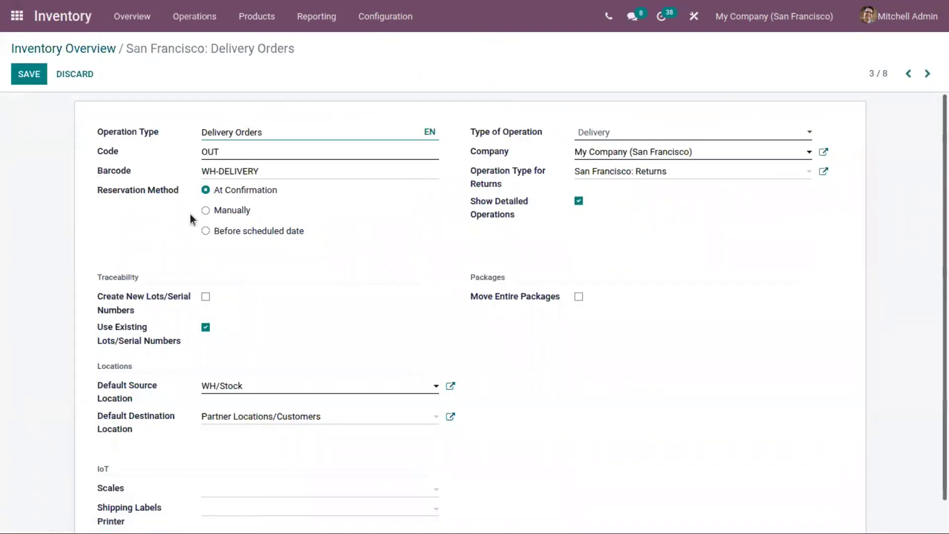
click(233, 211)
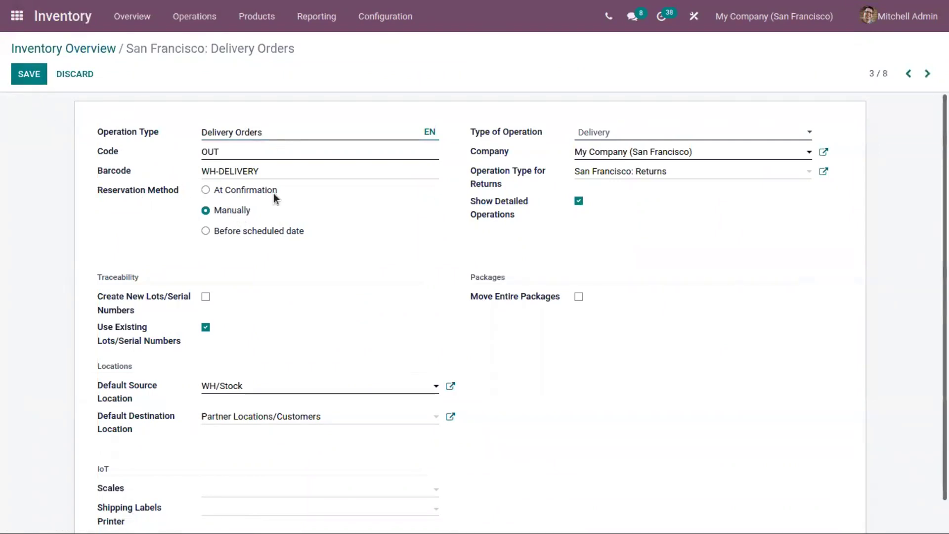
click(44, 74)
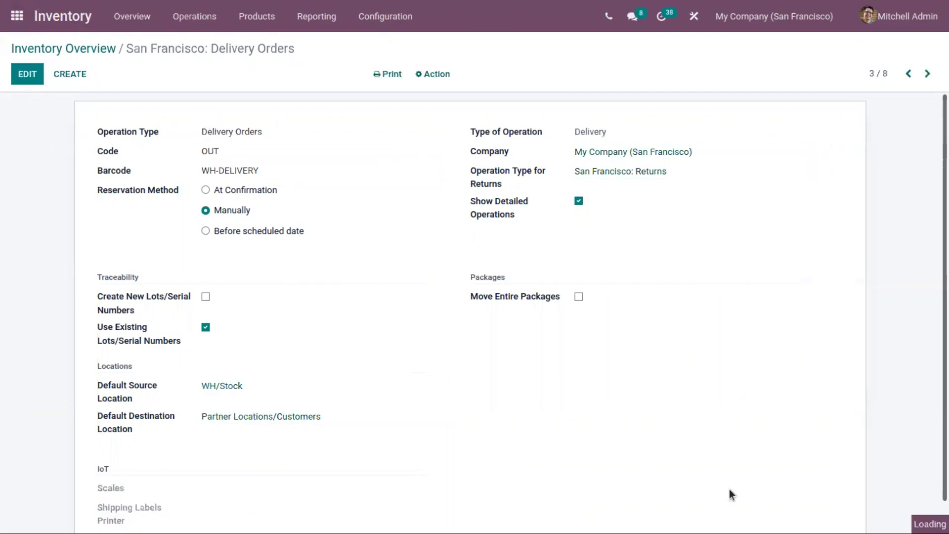
Open the Sales orders list and start a new quotation with Alt+C.
click(17, 17)
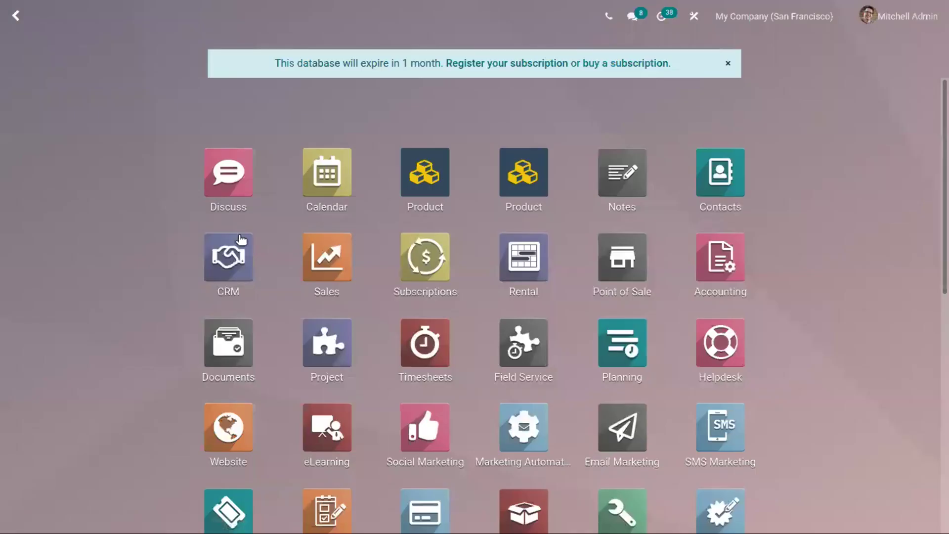
click(347, 243)
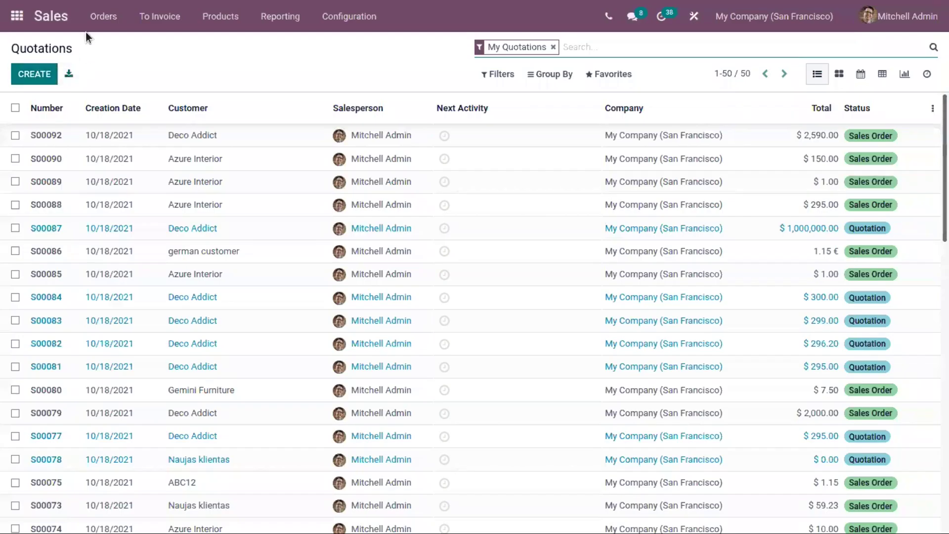
click(104, 16)
click(109, 59)
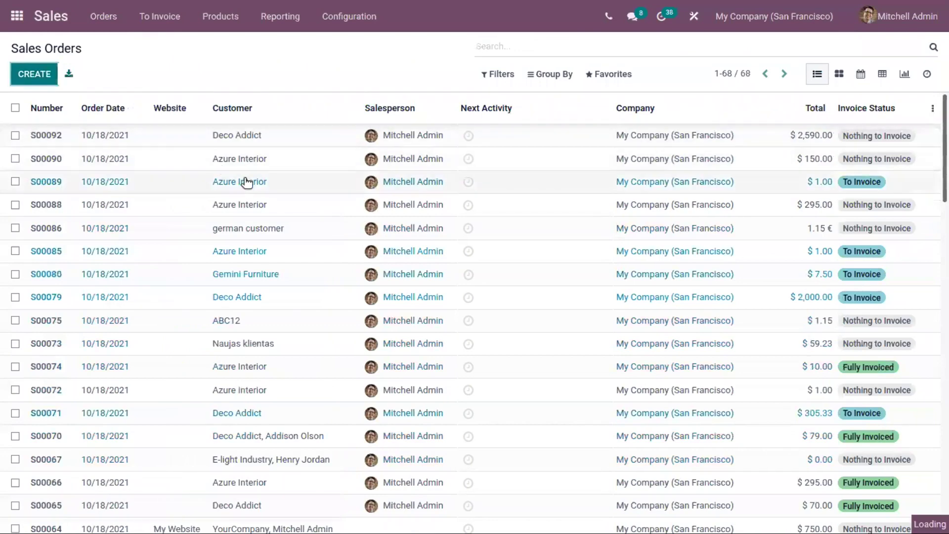
key(alt+c)
Choose german customer, add one Arm Chair at 847.01 €, and confirm the quotation.
click(259, 236)
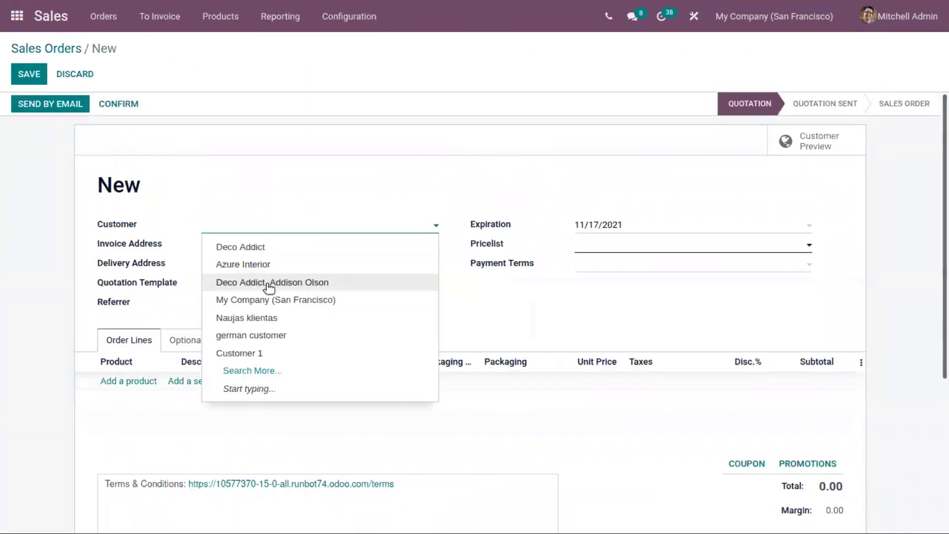
click(286, 335)
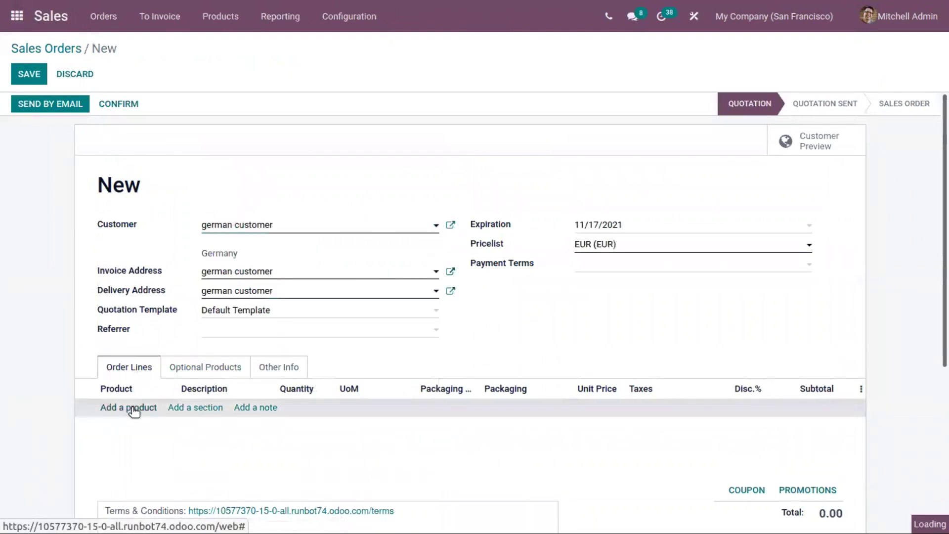
click(132, 408)
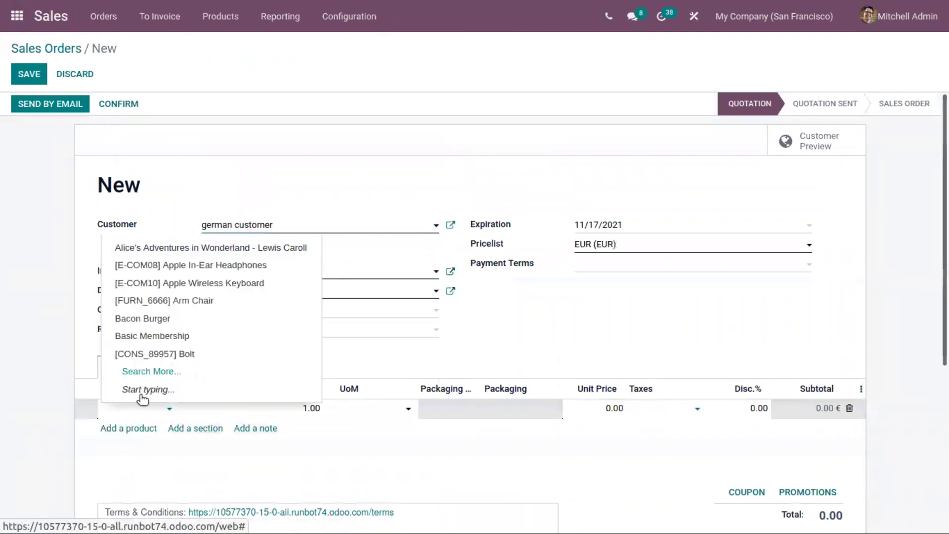
text(arm)
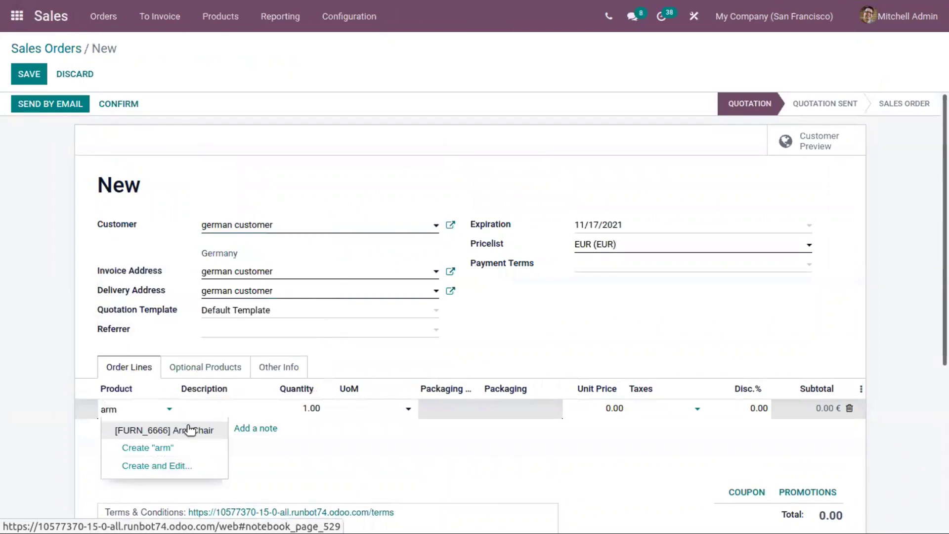
click(188, 428)
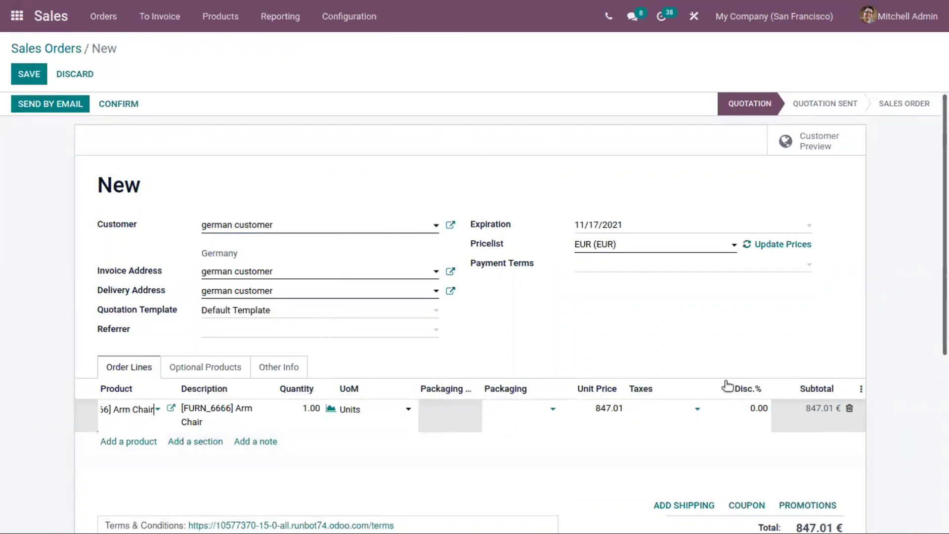
click(109, 102)
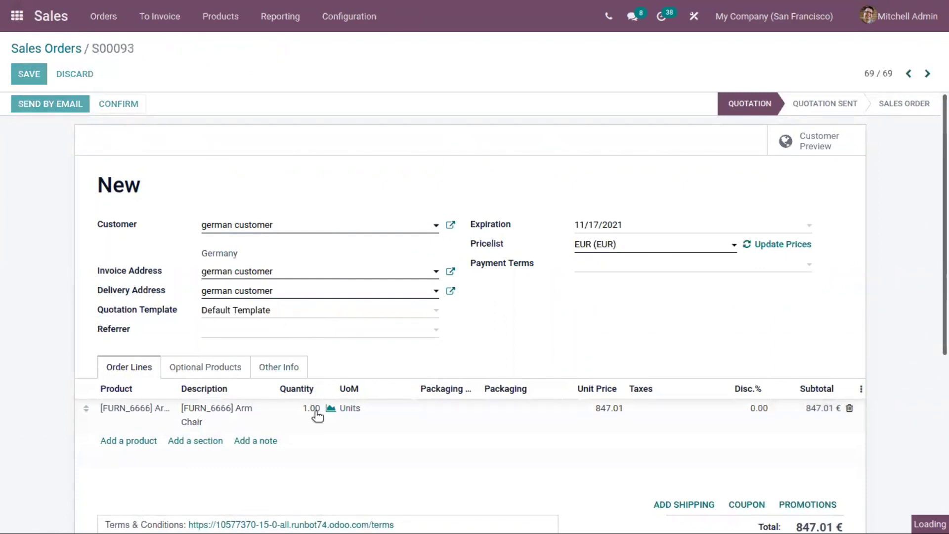
Open the Arm Chair forecasted report showing S00093's unit as unreserved Inventory On Hand.
click(374, 408)
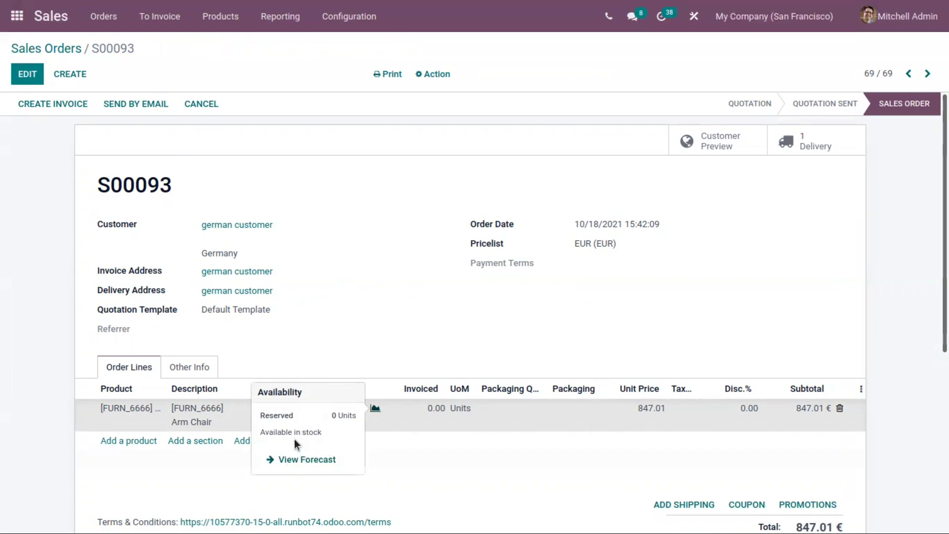
click(301, 458)
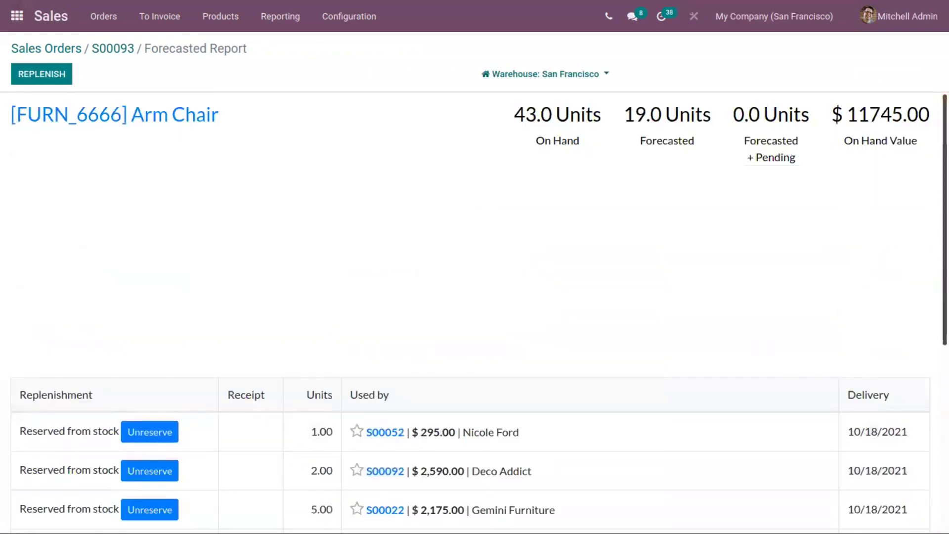
scroll(920, 371, down, 6)
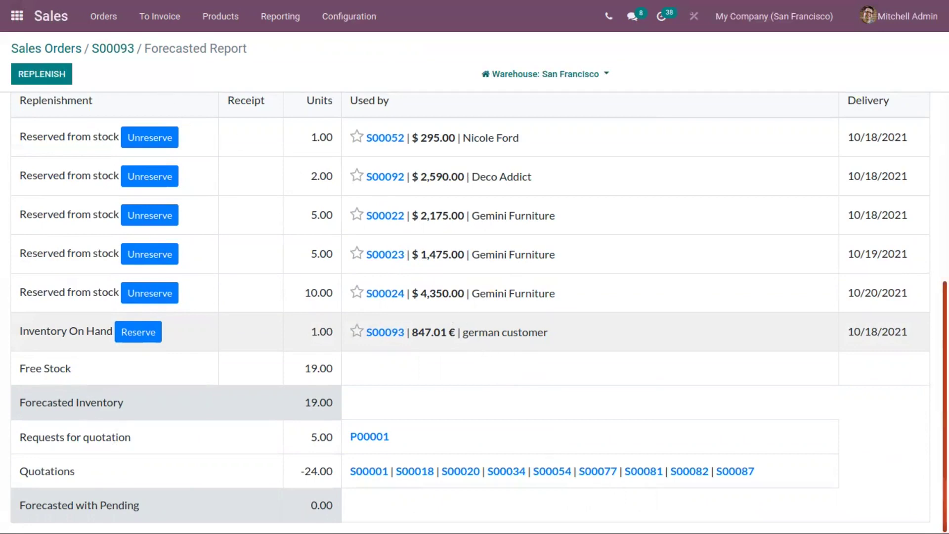
scroll(920, 367, up, 1)
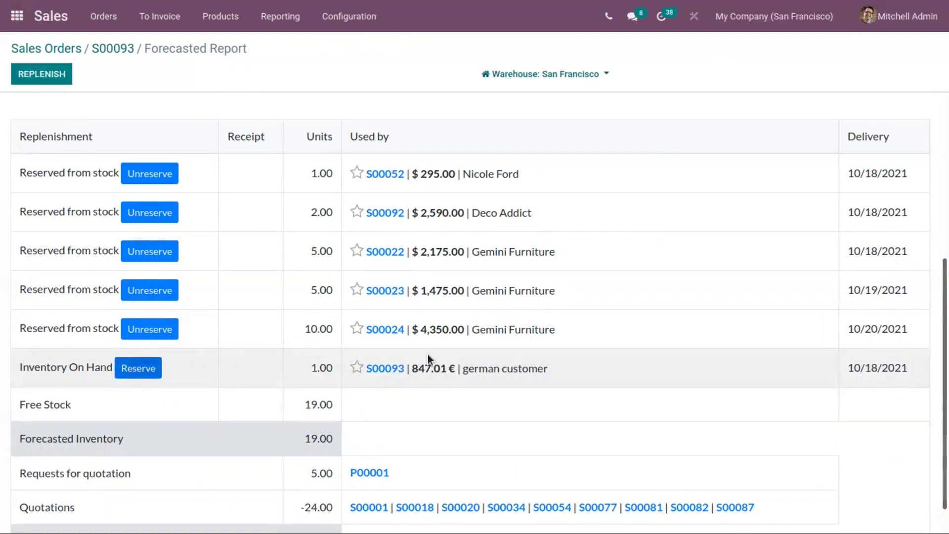
Reserve the Arm Chair for order S00093, leaving 19 free, then return to the apps list.
click(131, 374)
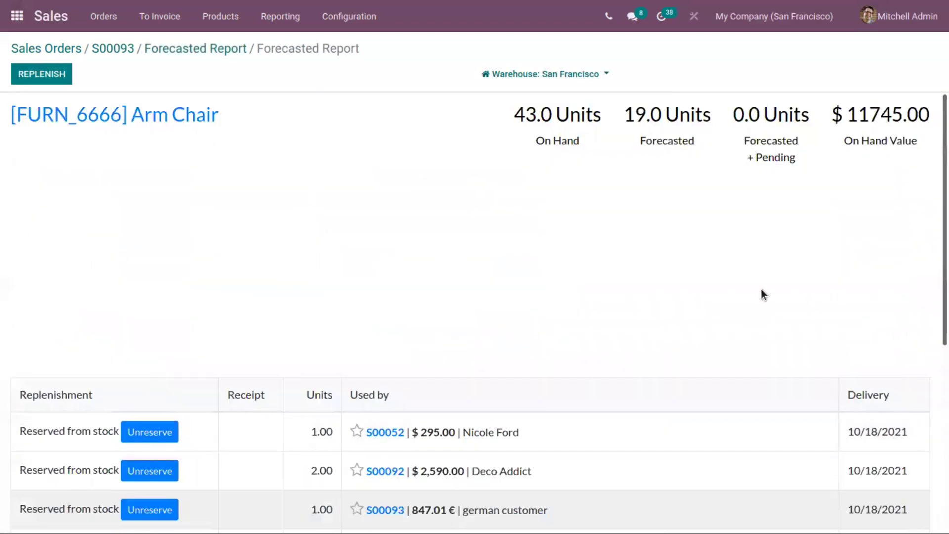
scroll(143, 397, down, 5)
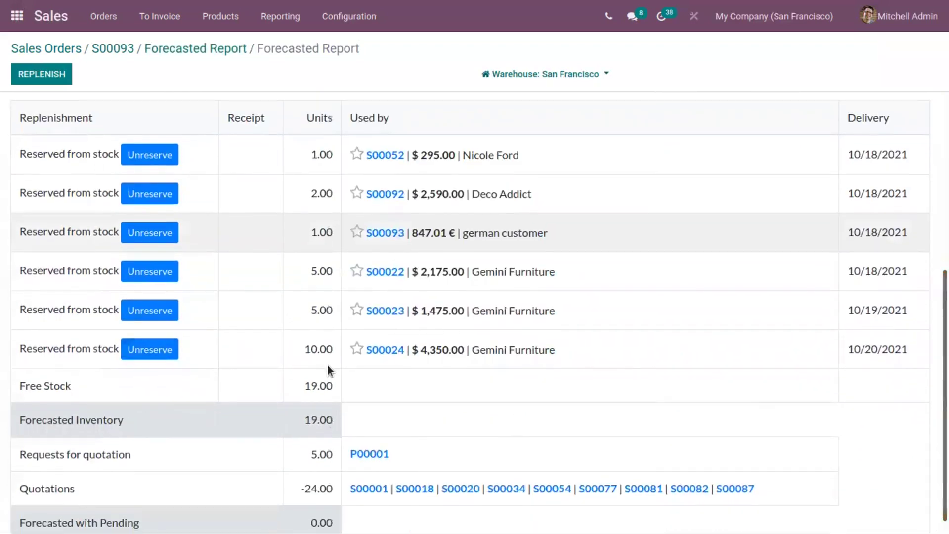
scroll(174, 345, up, 1)
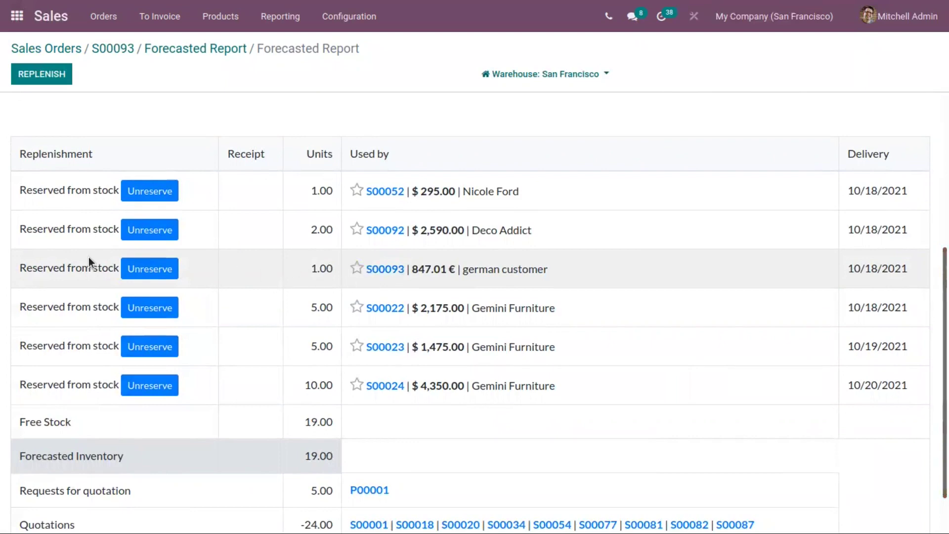
scroll(469, 312, up, 1)
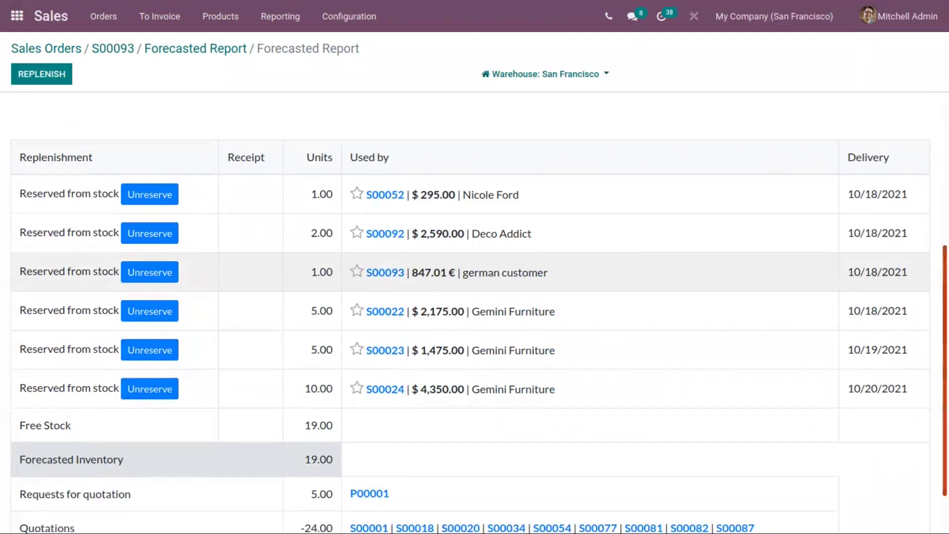
scroll(469, 311, up, 5)
click(196, 48)
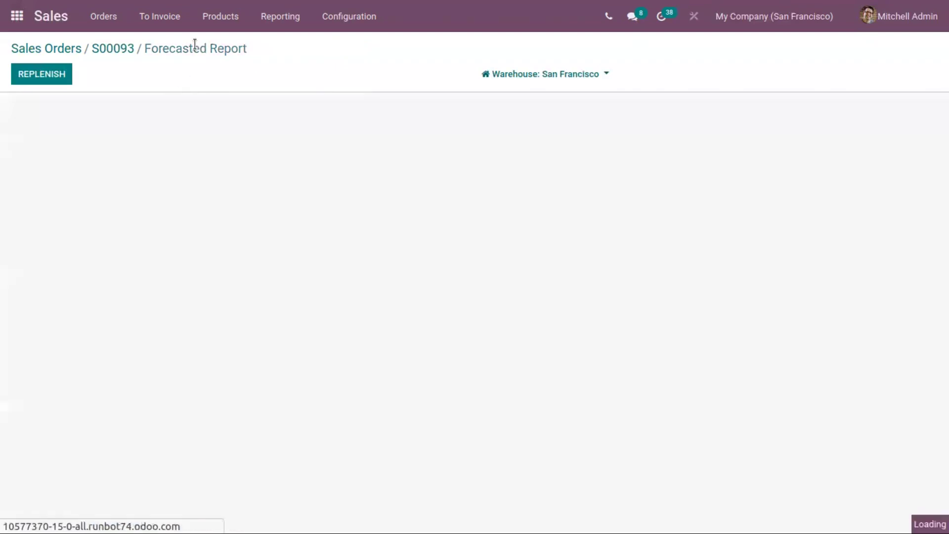
click(17, 16)
Set Delivery Orders reservation to Before scheduled date, 3 days ahead, and save.
scroll(917, 307, down, 7)
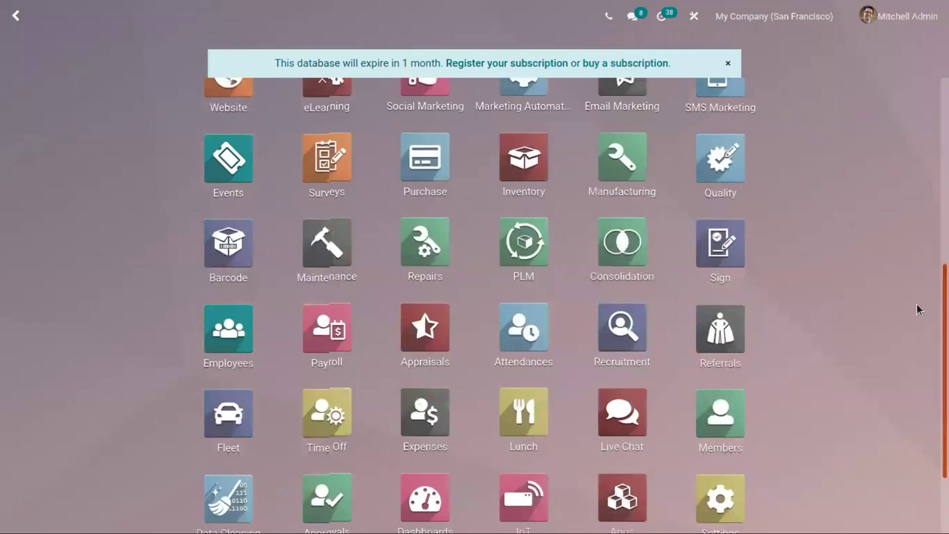
click(504, 158)
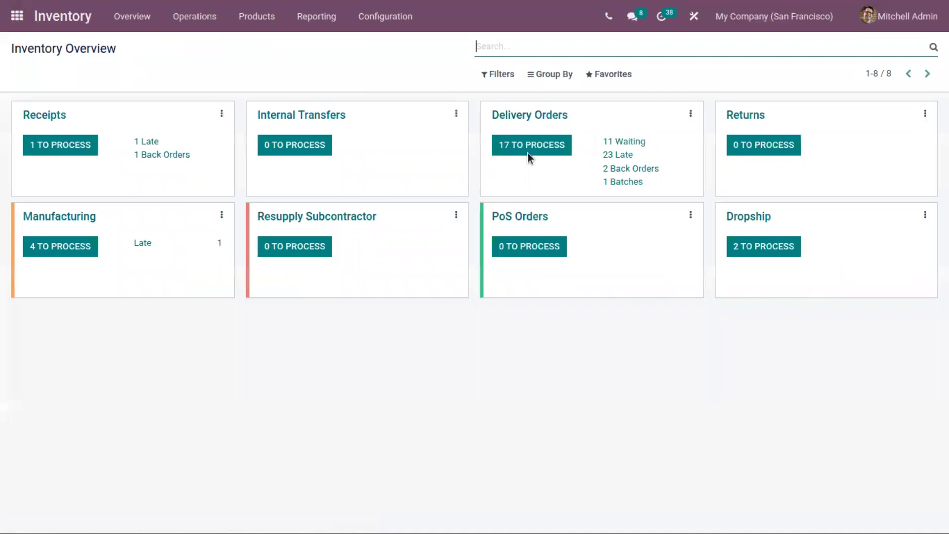
click(690, 114)
click(615, 252)
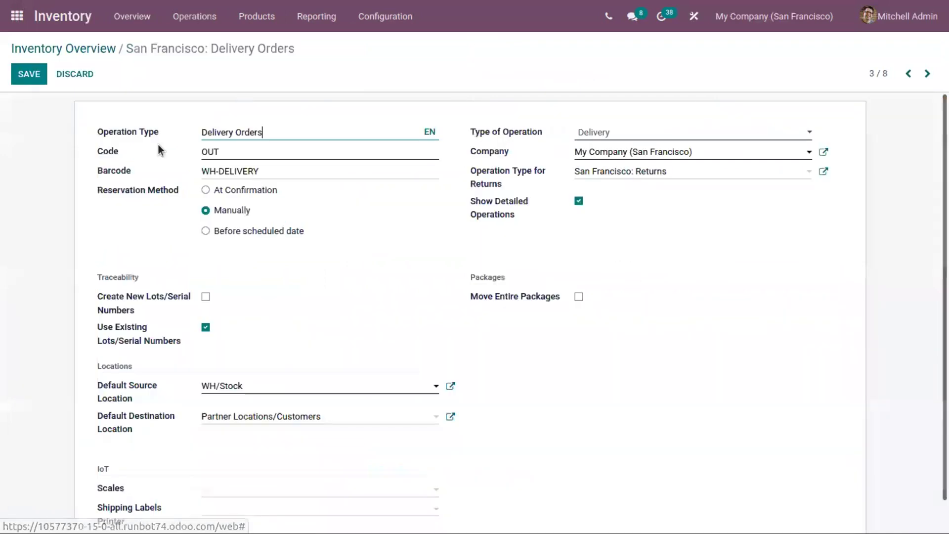
click(239, 231)
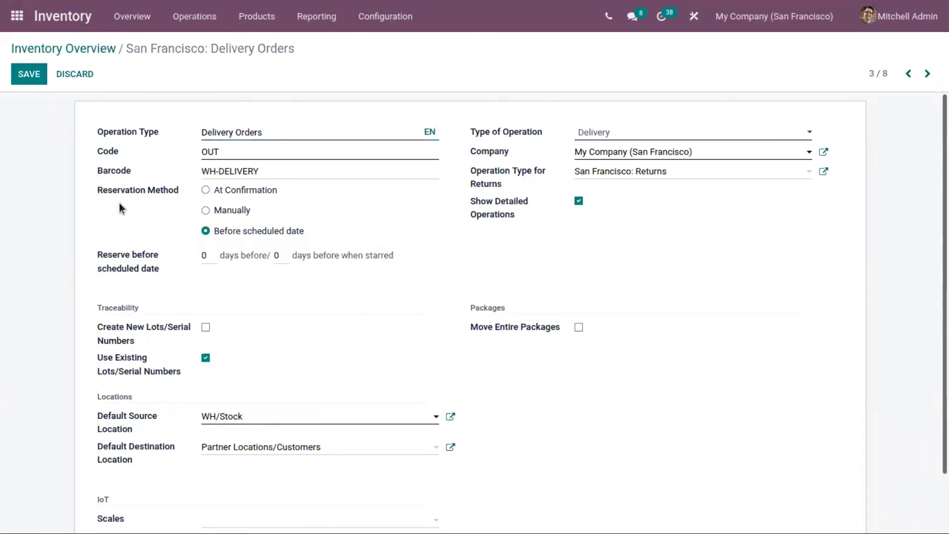
mouse_move(147, 260)
click(38, 73)
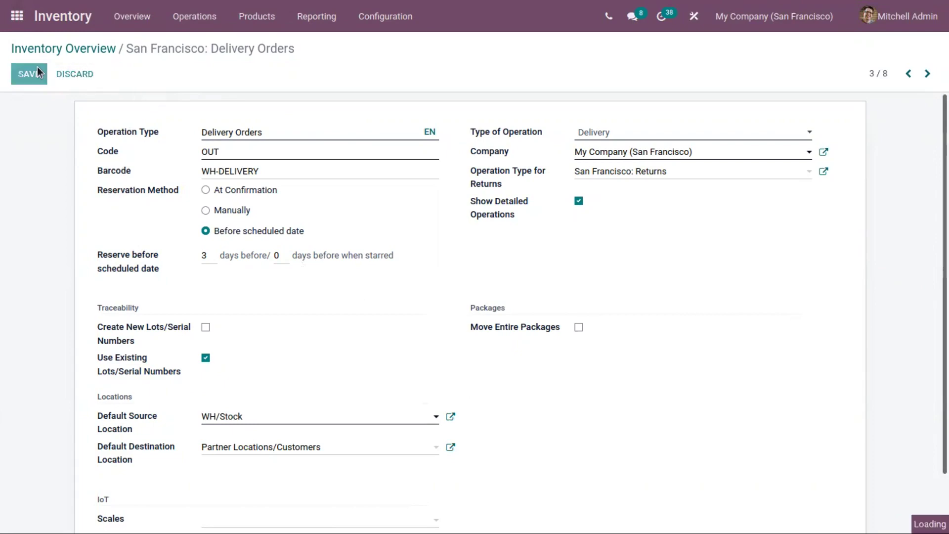
Start a new Sales quotation for Customer 1.
click(17, 15)
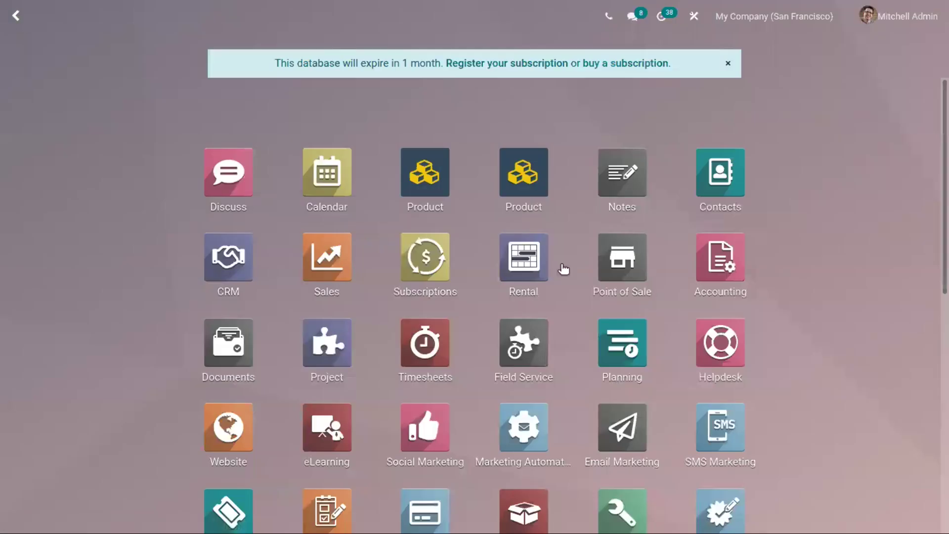
click(326, 265)
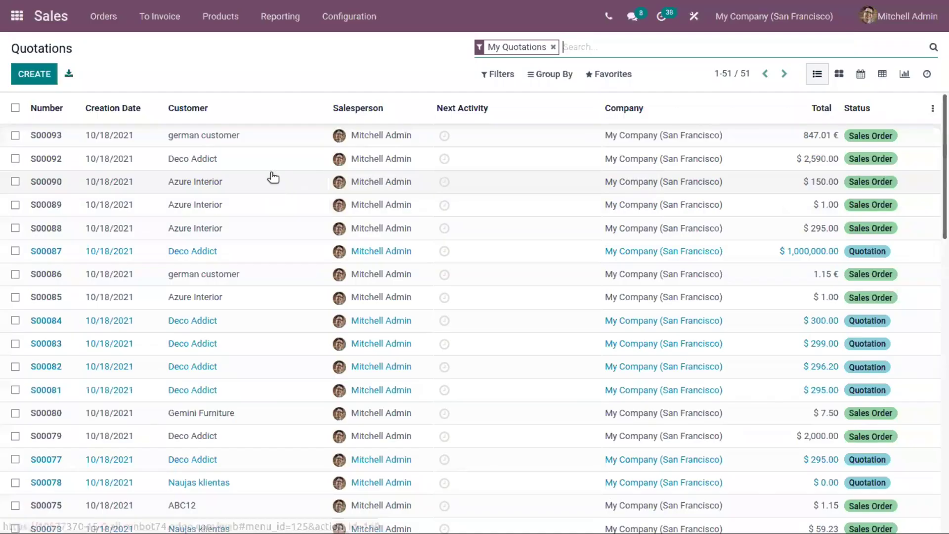
click(105, 17)
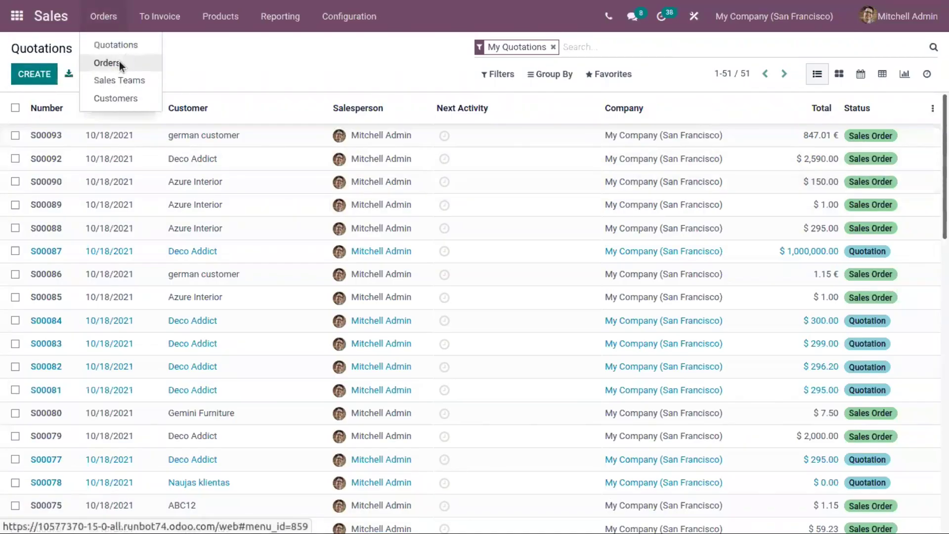
click(120, 62)
click(50, 80)
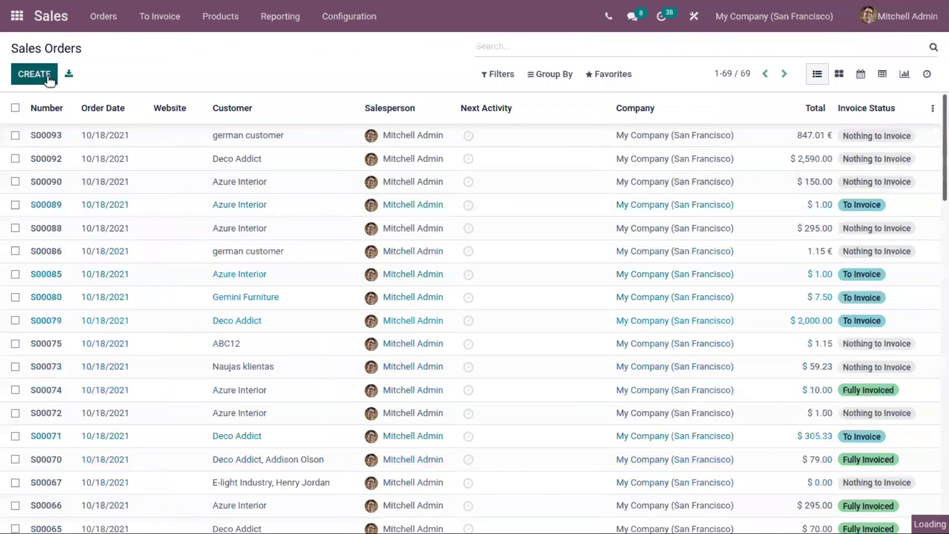
click(274, 230)
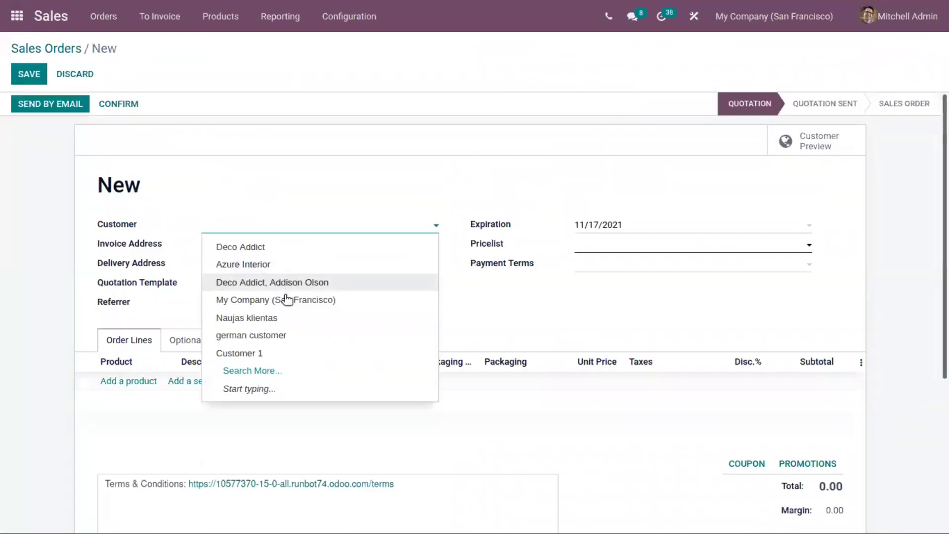
click(296, 352)
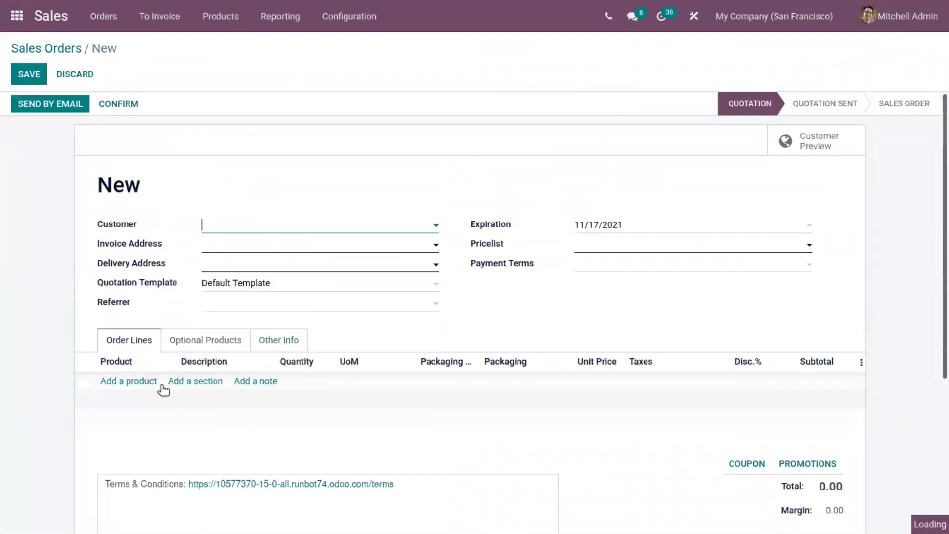
Add a [FURN_6666] Arm Chair line at $1,295.00 and open its product form.
click(141, 382)
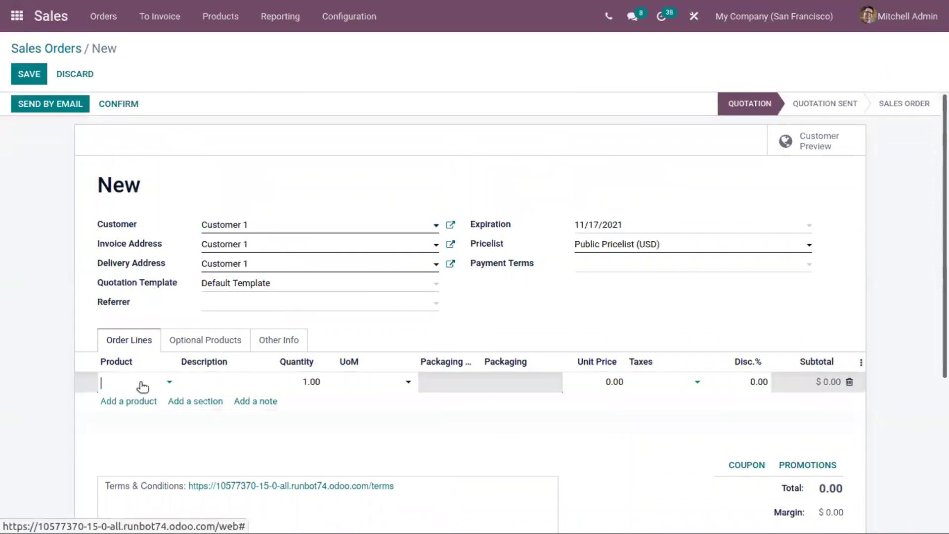
text(arm)
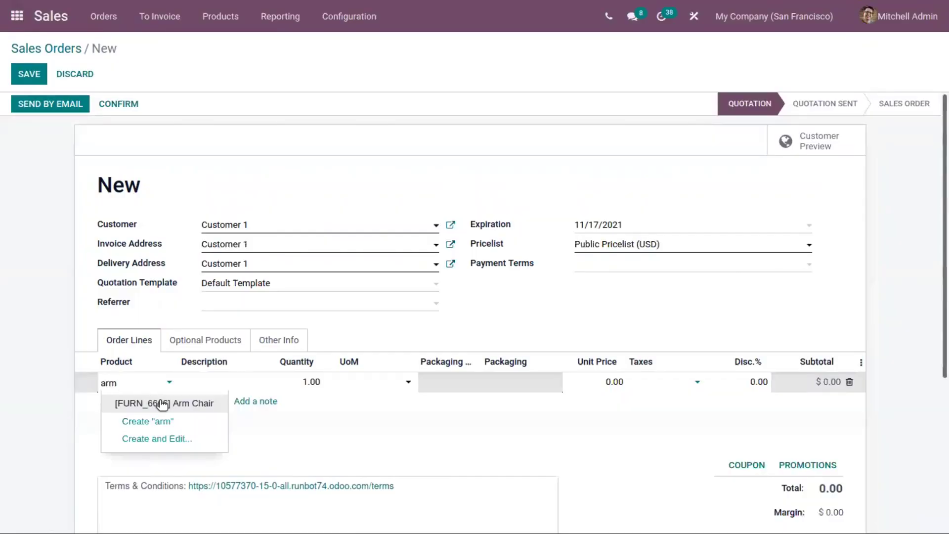
click(163, 400)
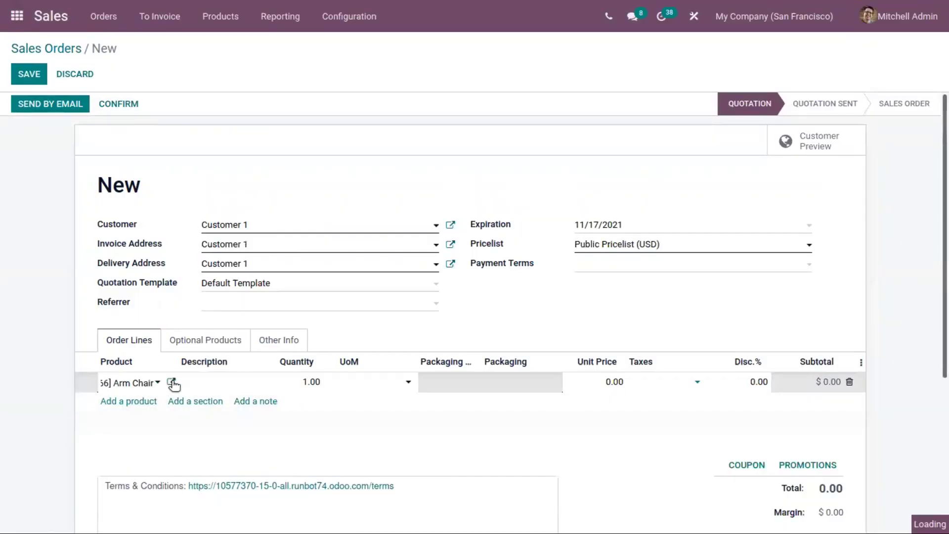
click(172, 381)
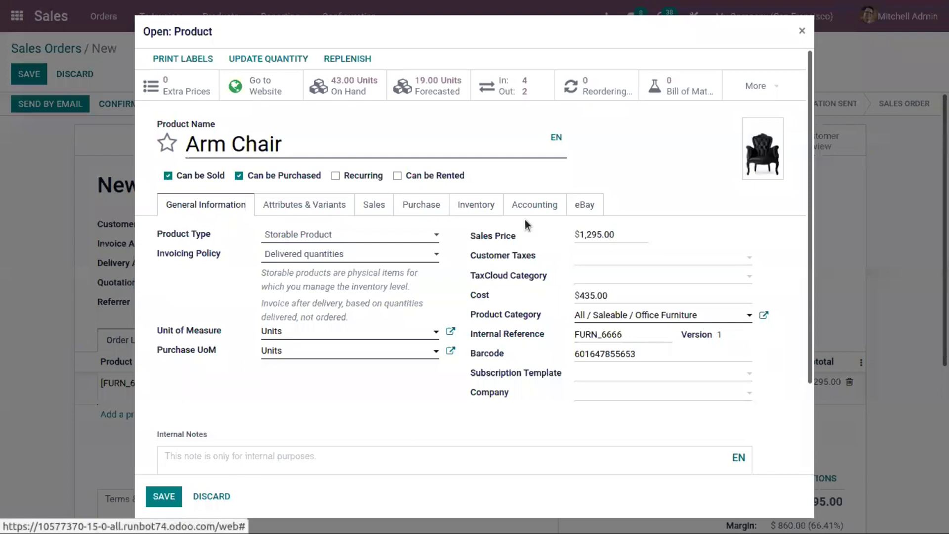
Set the Arm Chair's Customer Lead Time to 3.00 days on its Inventory tab and save the product.
click(489, 209)
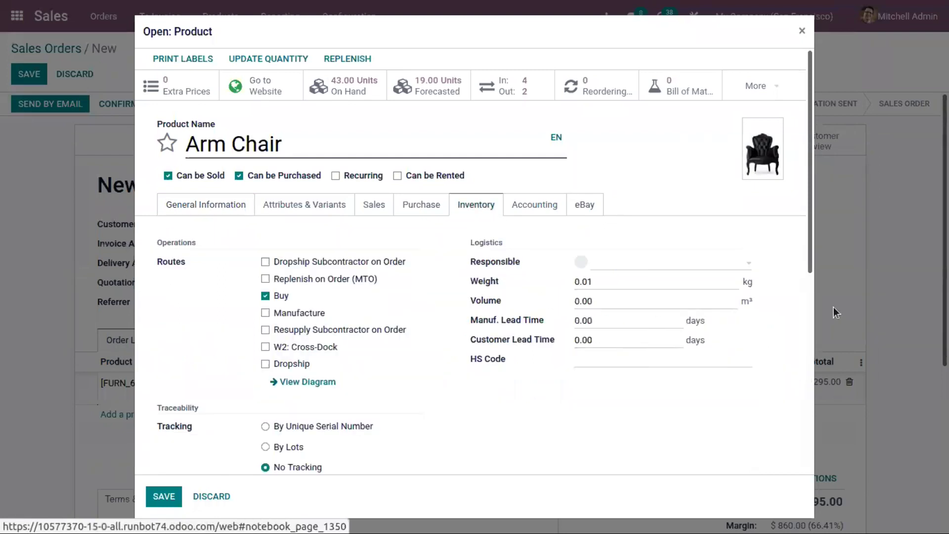
drag(810, 158, 840, 274)
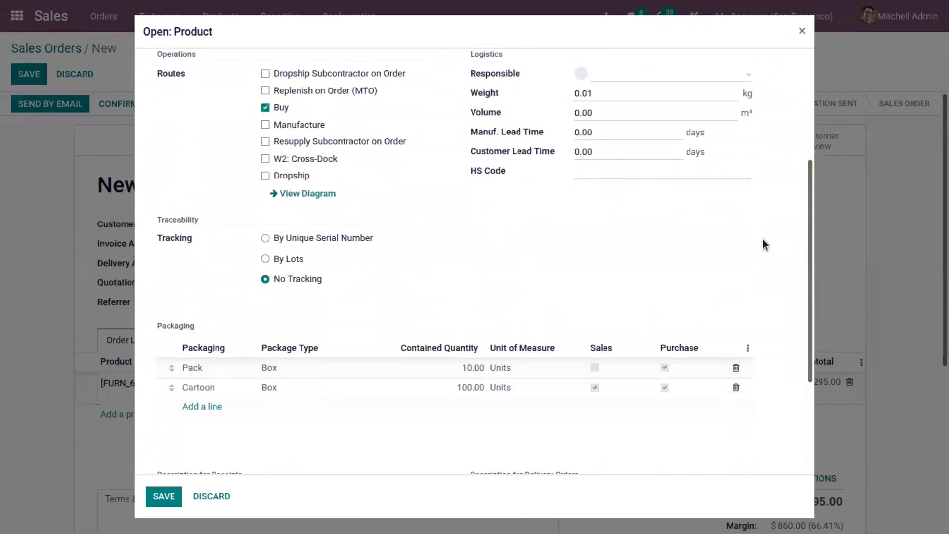
click(577, 154)
click(163, 496)
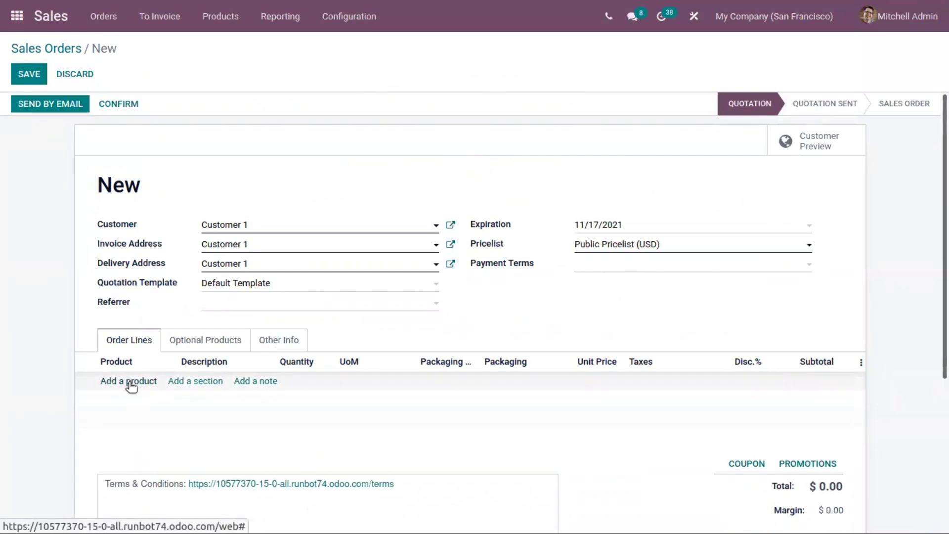
Re-add the Arm Chair line to the quotation.
click(131, 386)
text(arm)
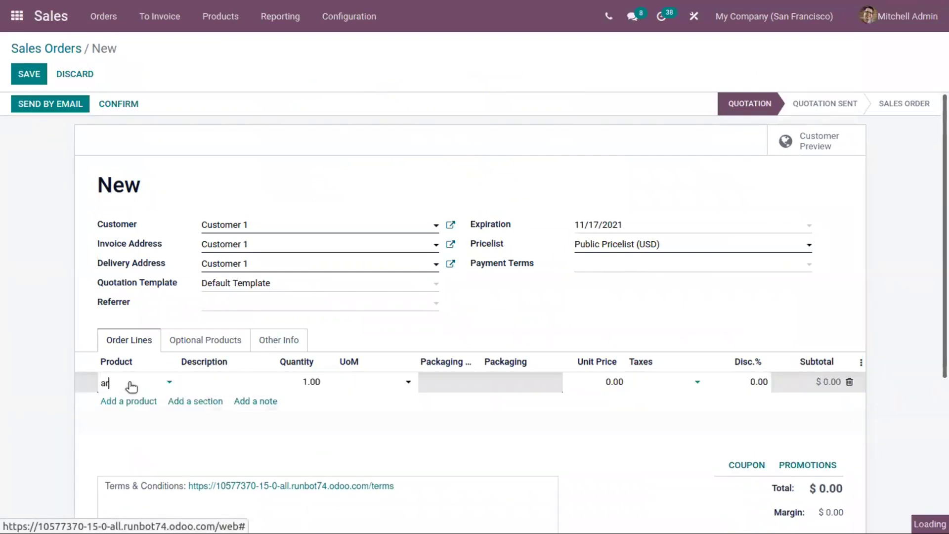
click(203, 406)
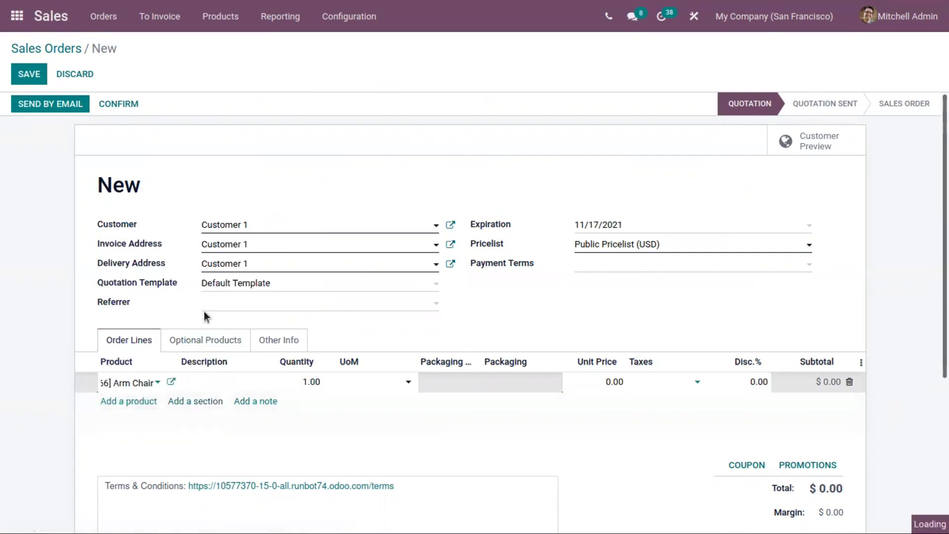
Set the quotation's Delivery Date to 10/23/2021 15:50:05 under Other Info.
click(283, 341)
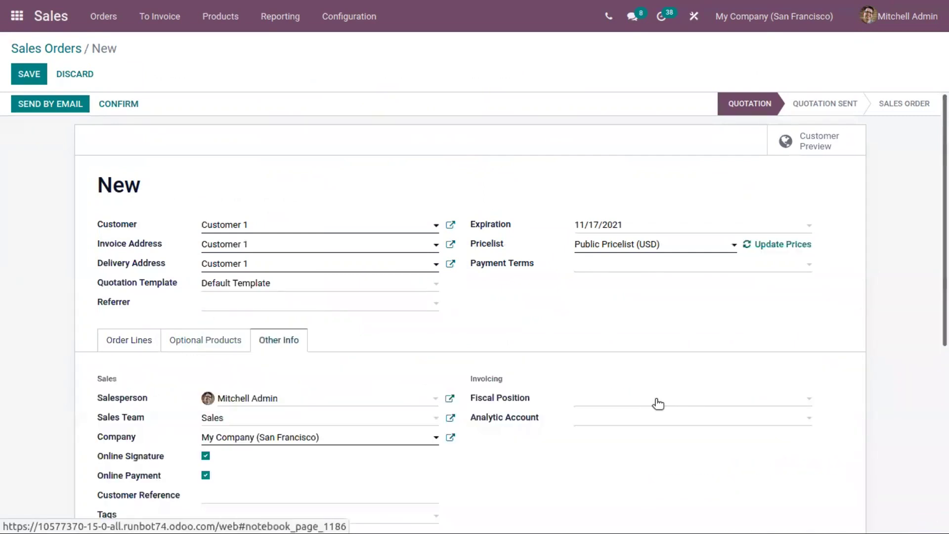
scroll(297, 346, down, 5)
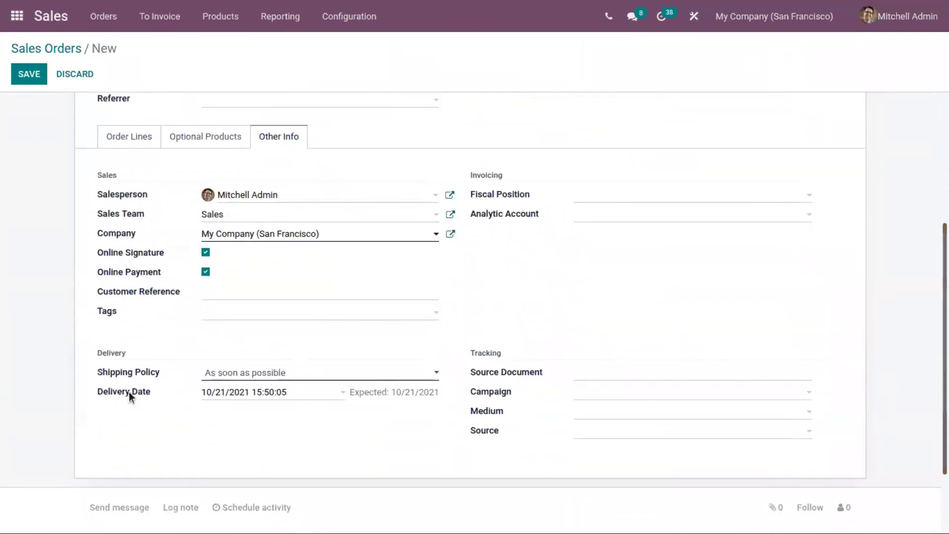
click(227, 393)
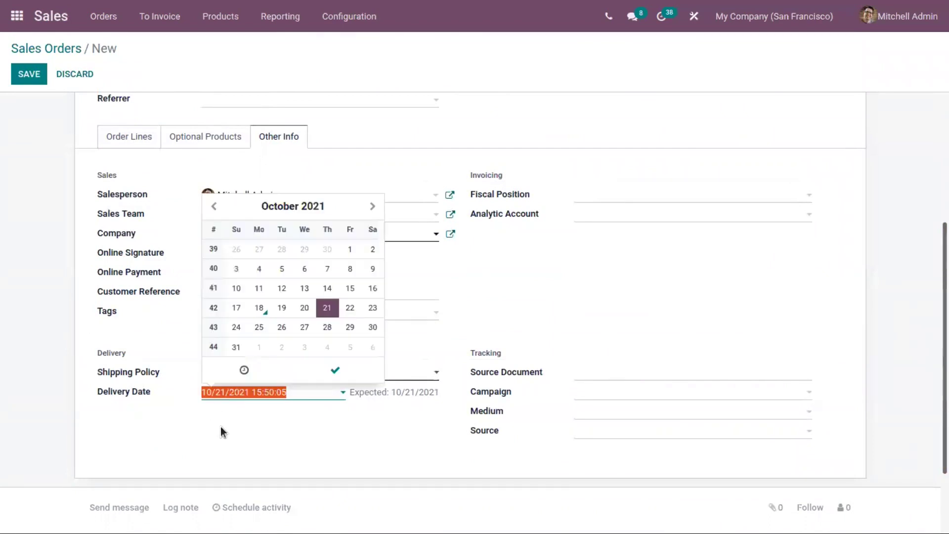
click(221, 427)
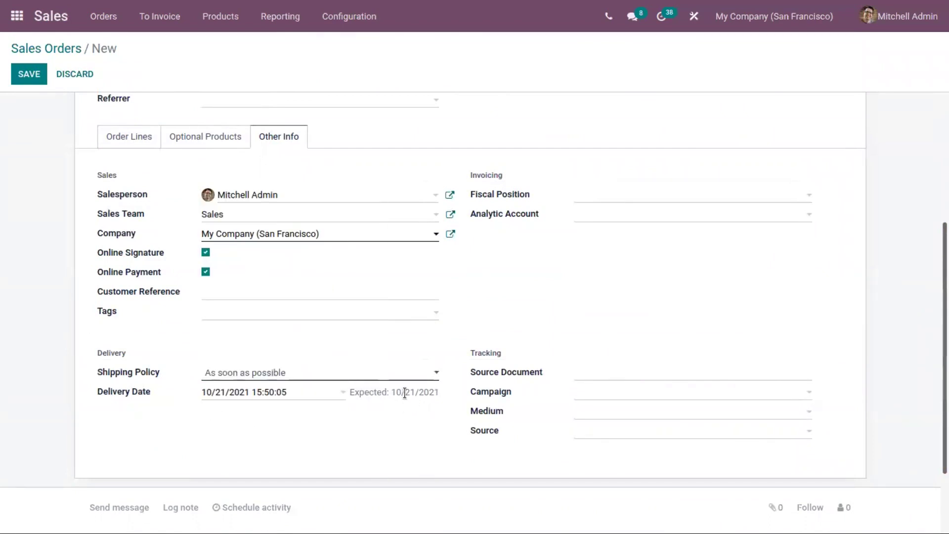
click(228, 395)
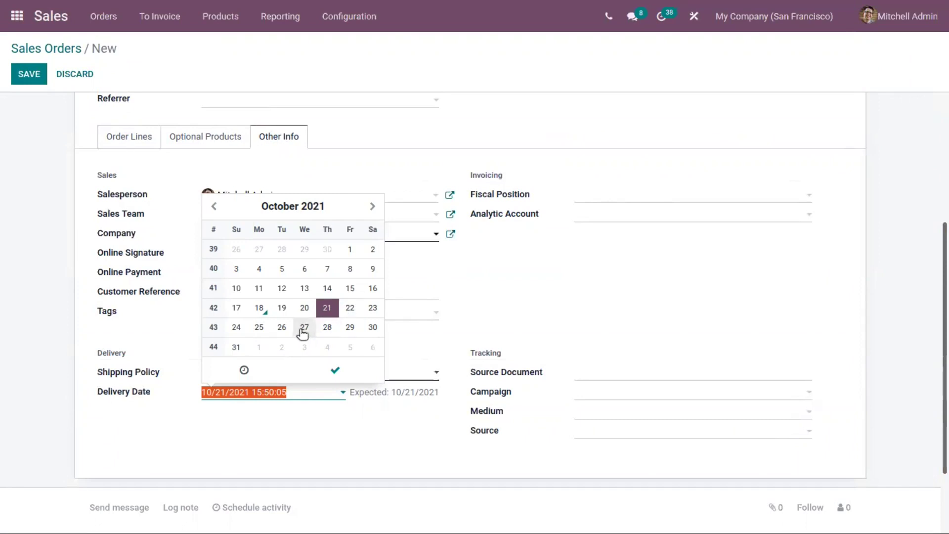
click(369, 310)
click(342, 376)
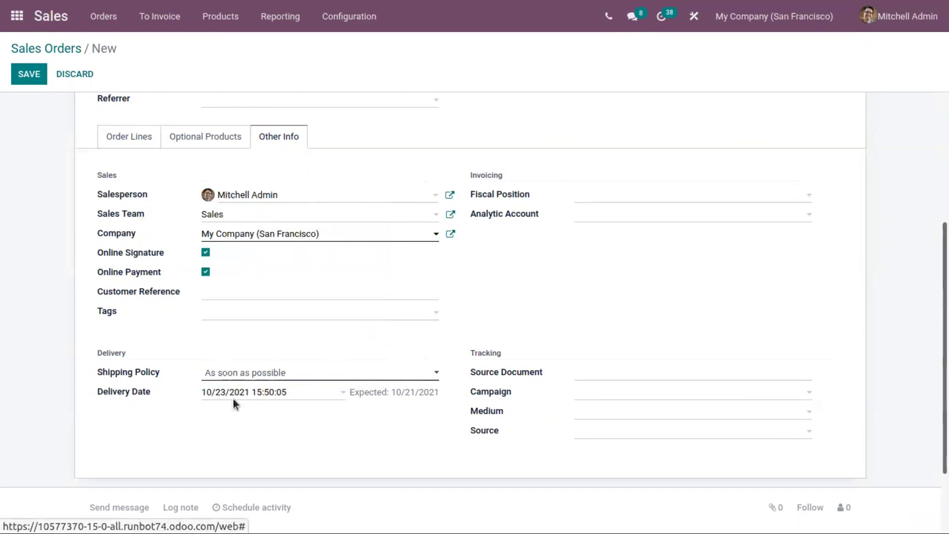
scroll(843, 272, up, 5)
Save the quotation and confirm it as sales order S00094.
click(29, 75)
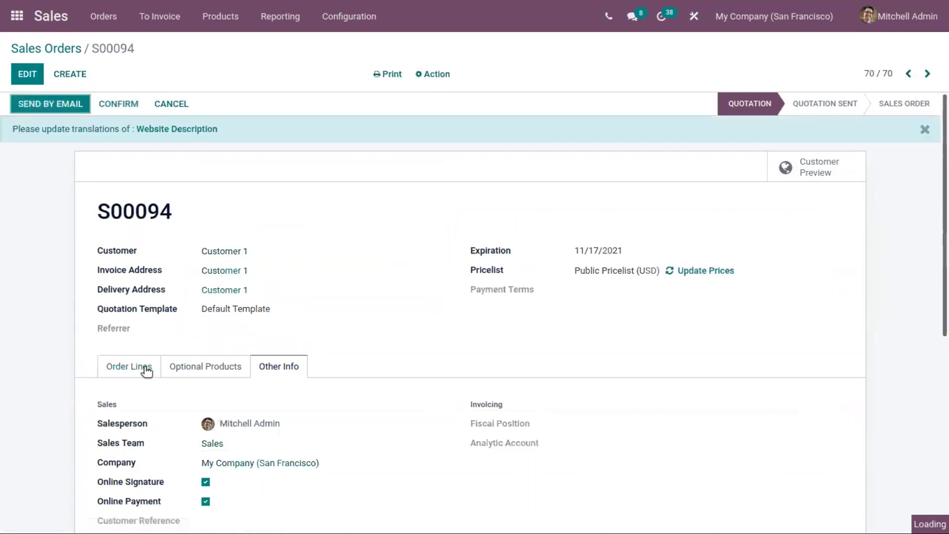
click(144, 366)
click(116, 105)
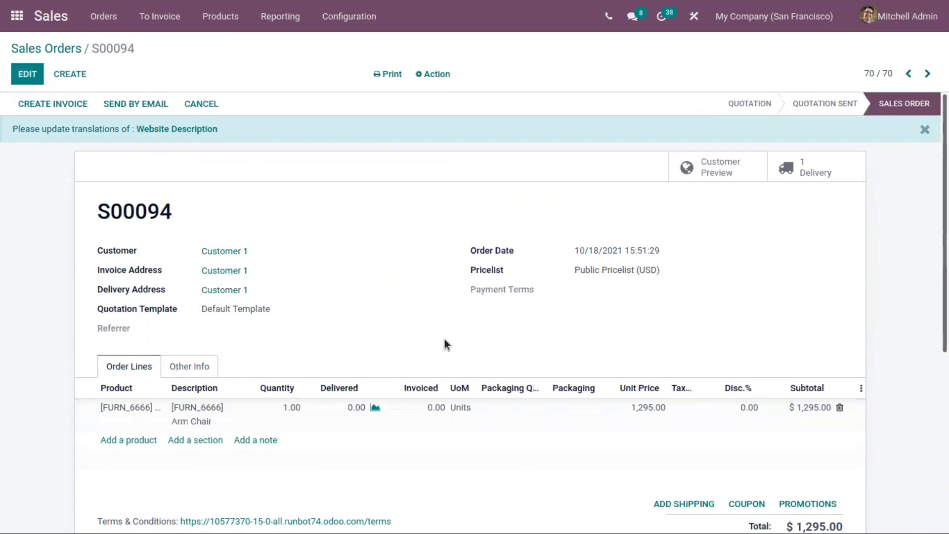
Check the Arm Chair forecasted report, where S00094 is not yet reserved for 10/23/2021.
click(374, 407)
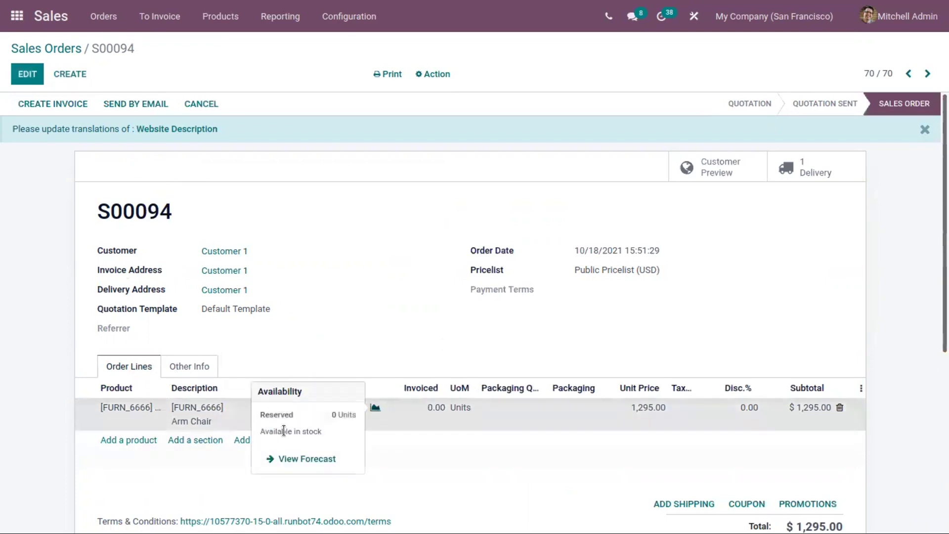
click(303, 460)
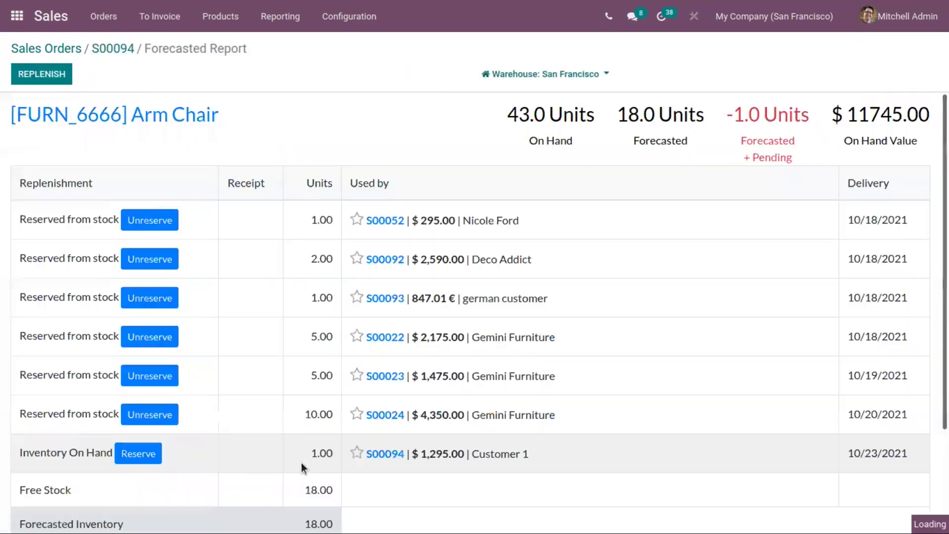
scroll(889, 316, down, 5)
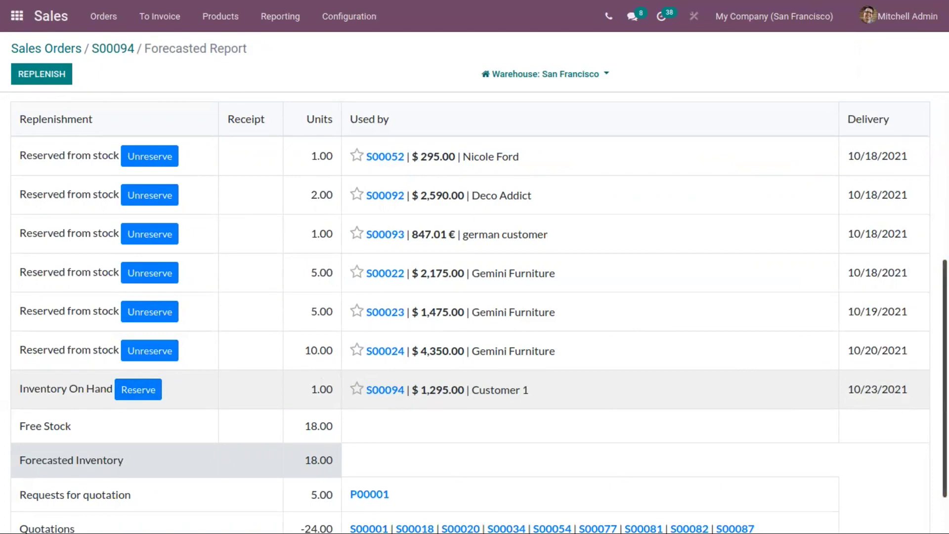
drag(853, 389, 903, 390)
click(866, 390)
click(111, 49)
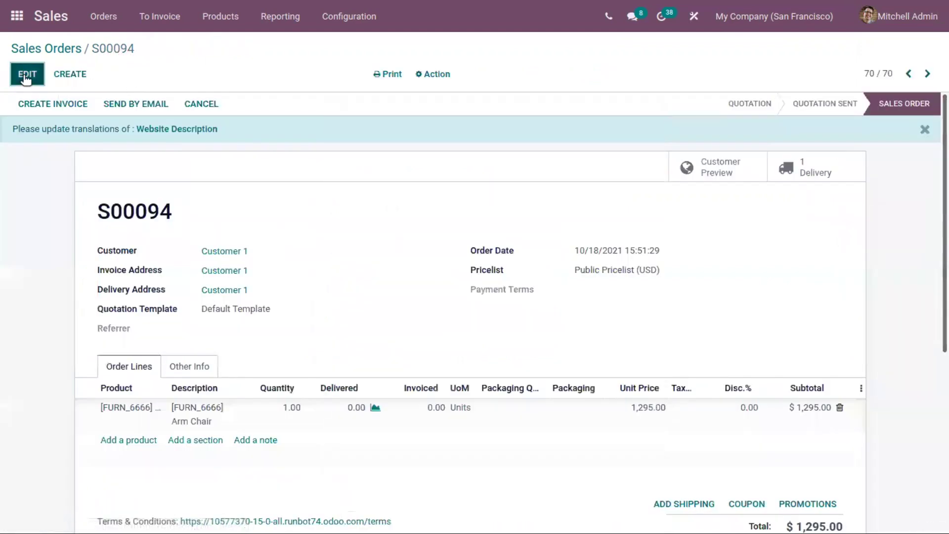
Cancel S00094 back to a quotation, move its delivery date to 10/21/2021, and save it.
click(26, 76)
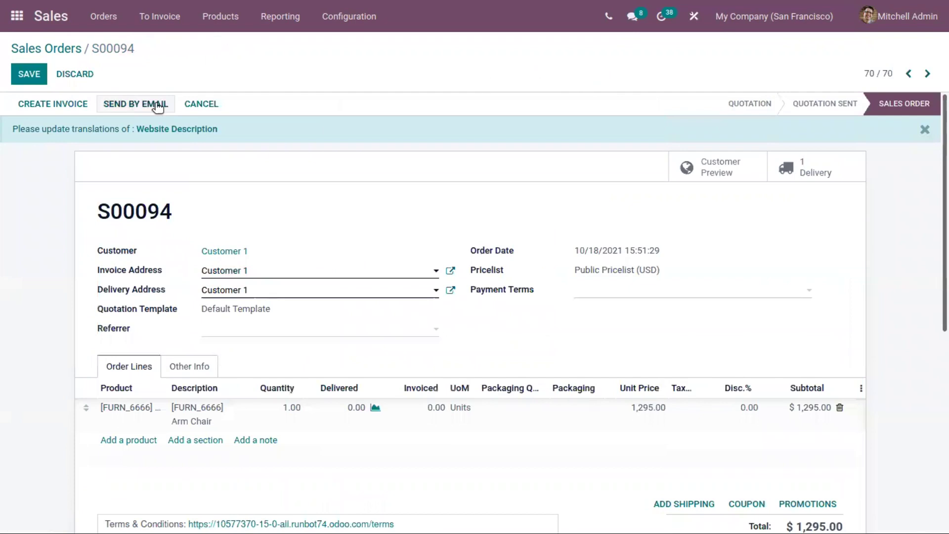
click(193, 106)
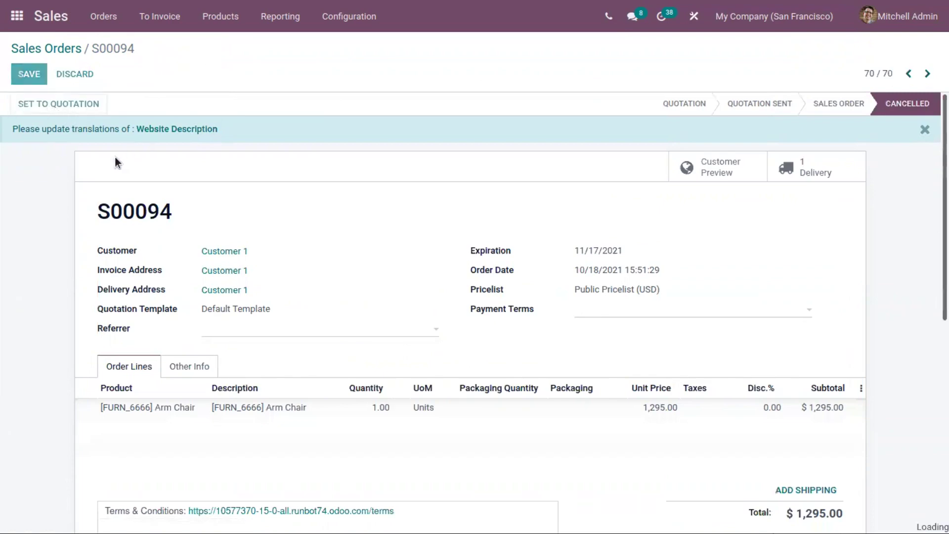
click(279, 366)
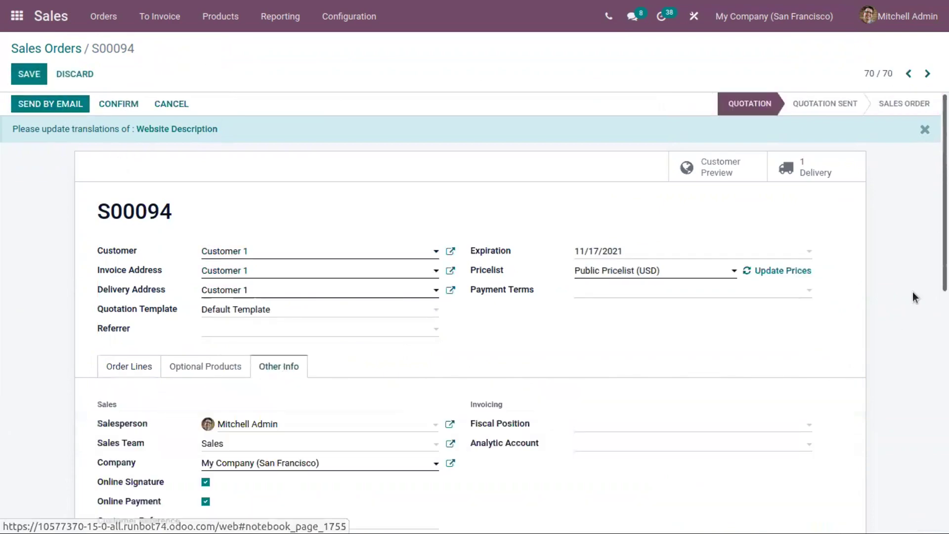
scroll(642, 408, down, 5)
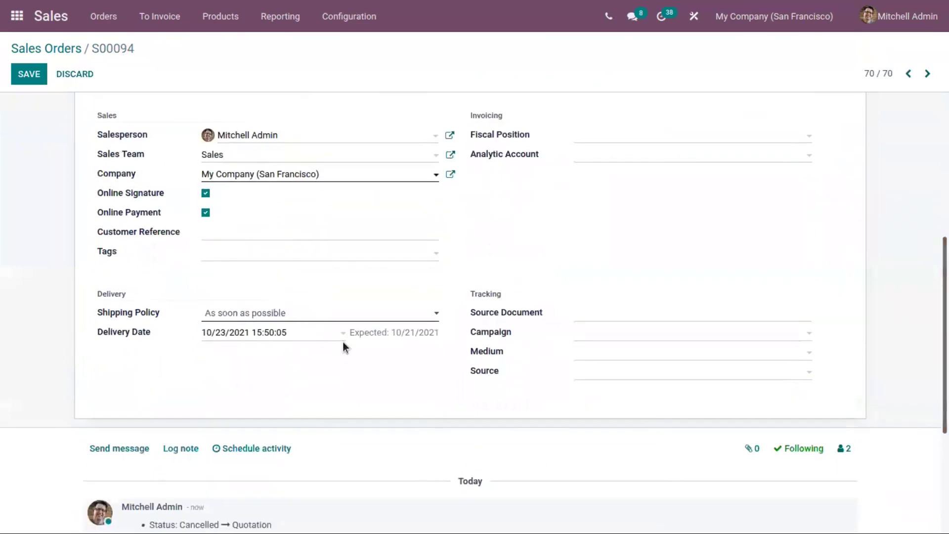
click(309, 336)
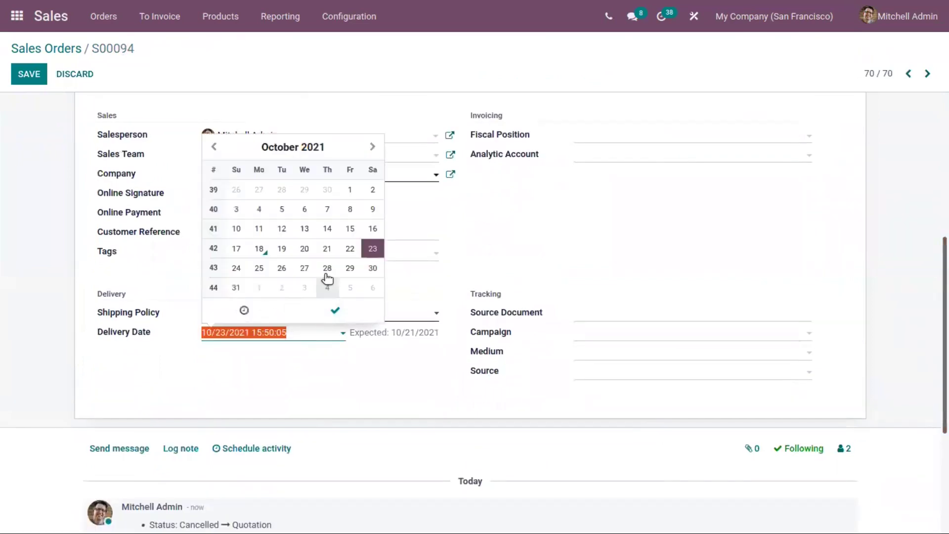
click(327, 248)
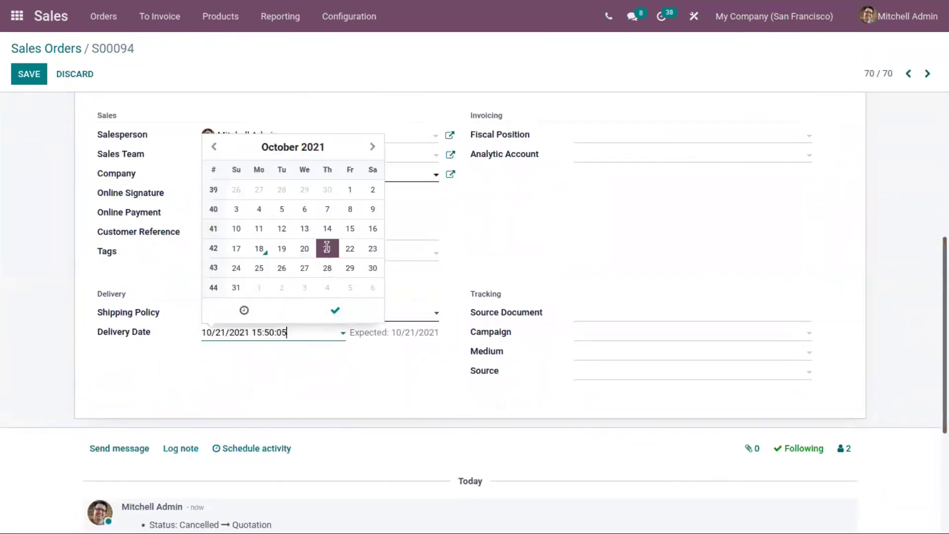
click(338, 311)
scroll(339, 311, up, 5)
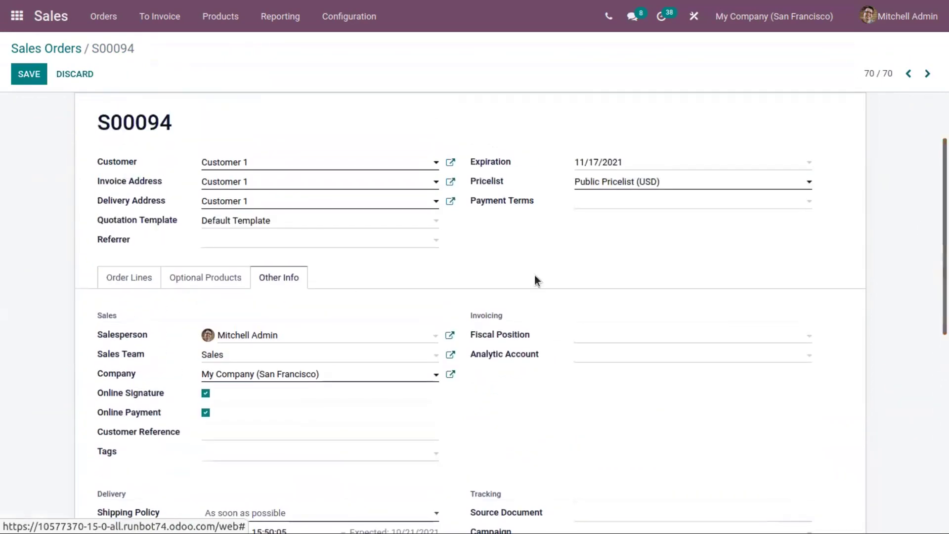
click(159, 271)
click(20, 79)
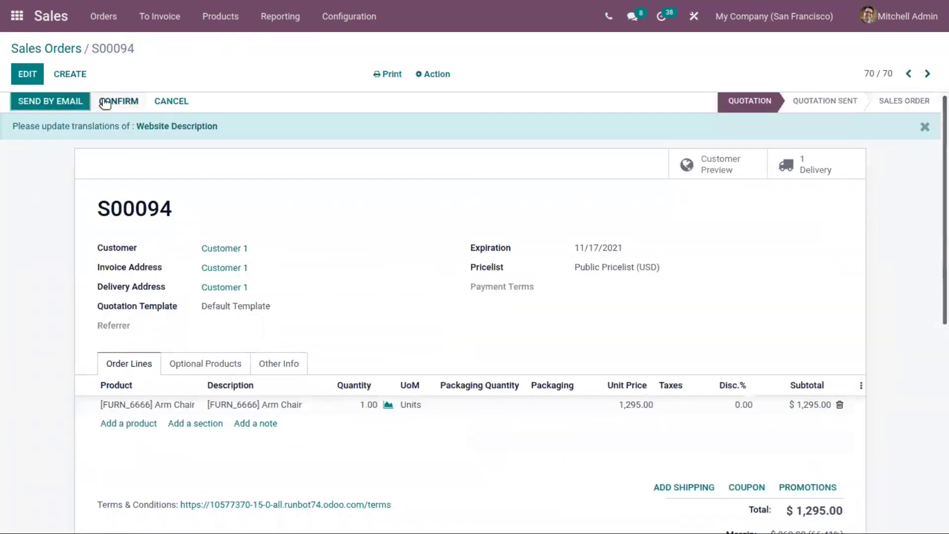
Confirm S00094 again and verify the forecast shows the Arm Chair reserved for 10/21/2021.
click(103, 102)
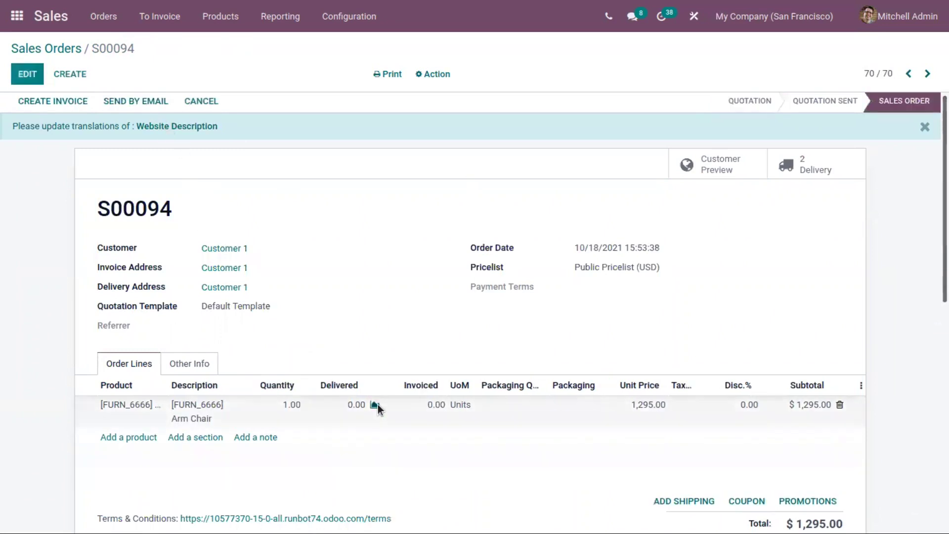
click(376, 404)
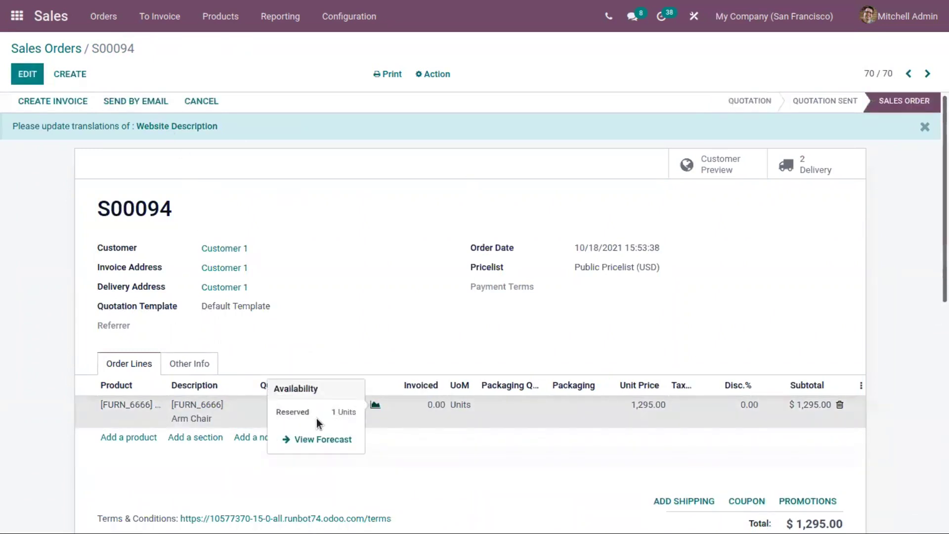
click(235, 348)
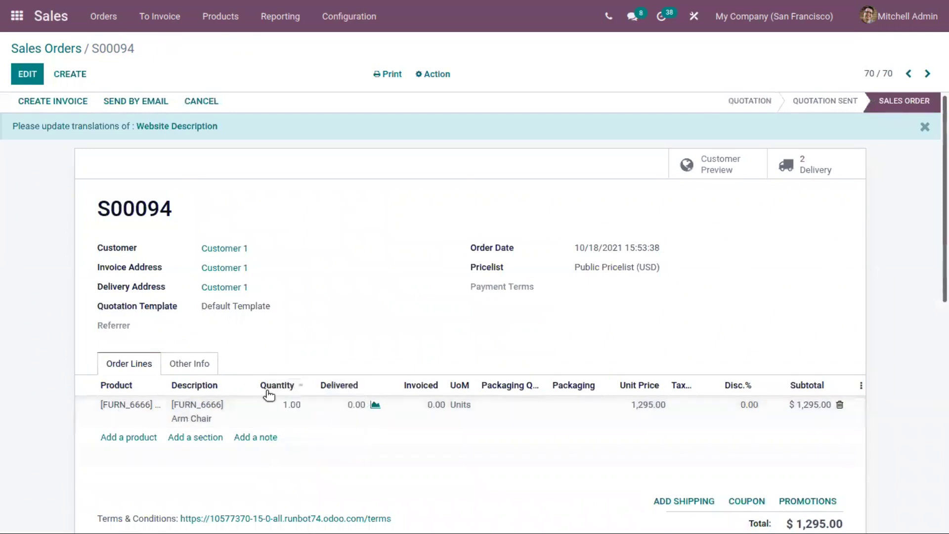
click(375, 405)
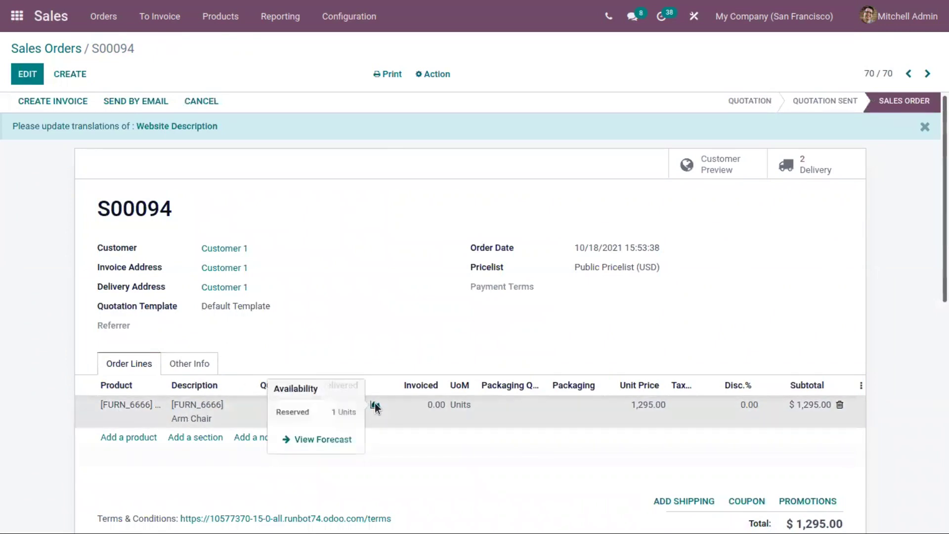
click(319, 439)
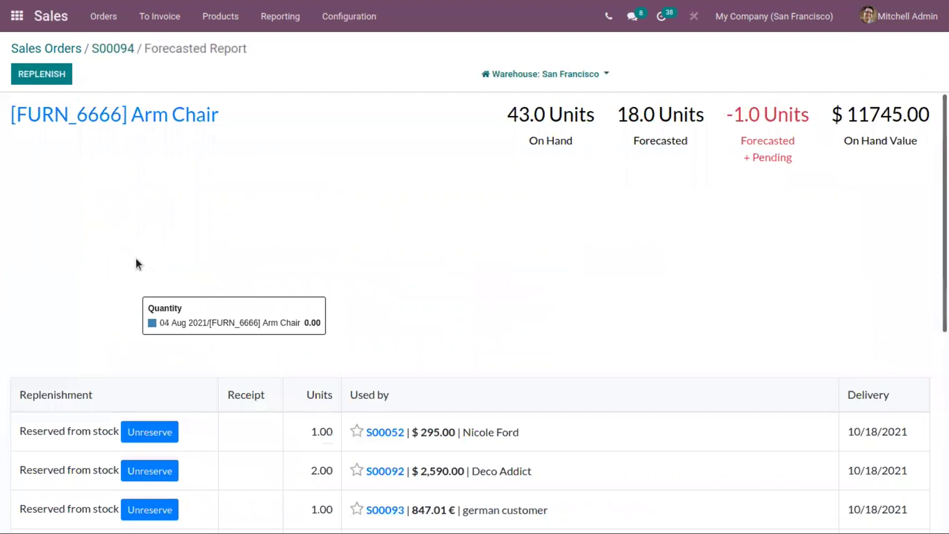
scroll(475, 307, down, 5)
scroll(382, 354, down, 2)
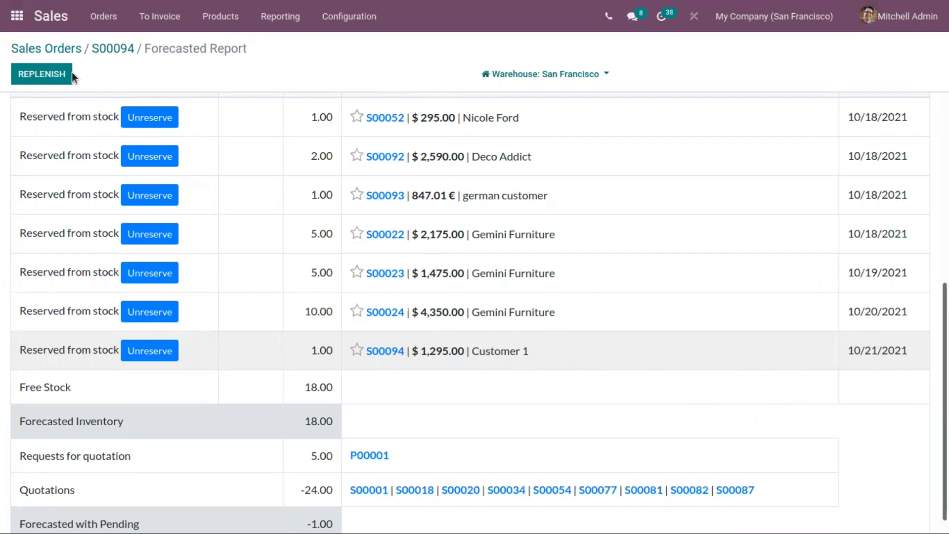
click(98, 51)
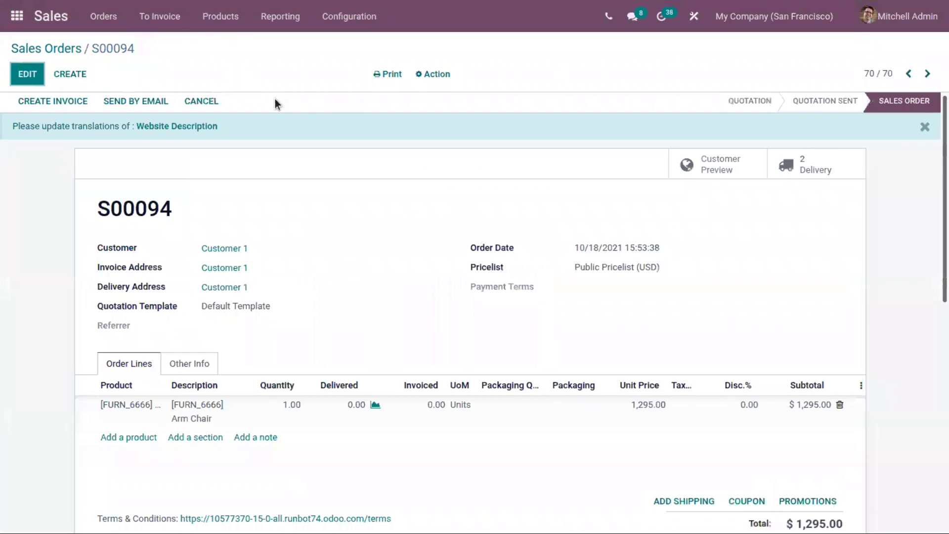
Open the Inventory overview and inspect the Delivery Orders and Manufacturing card menus.
click(17, 16)
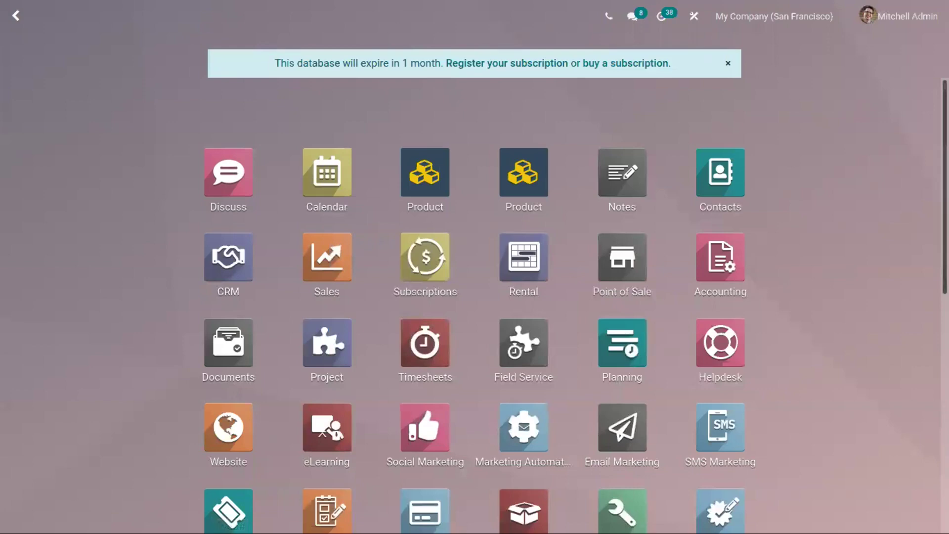
scroll(474, 306, down, 5)
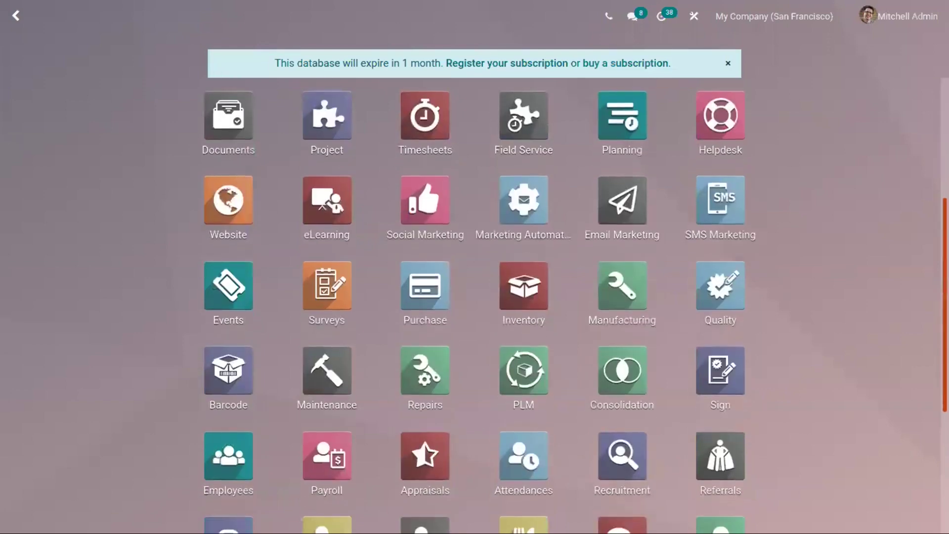
click(519, 296)
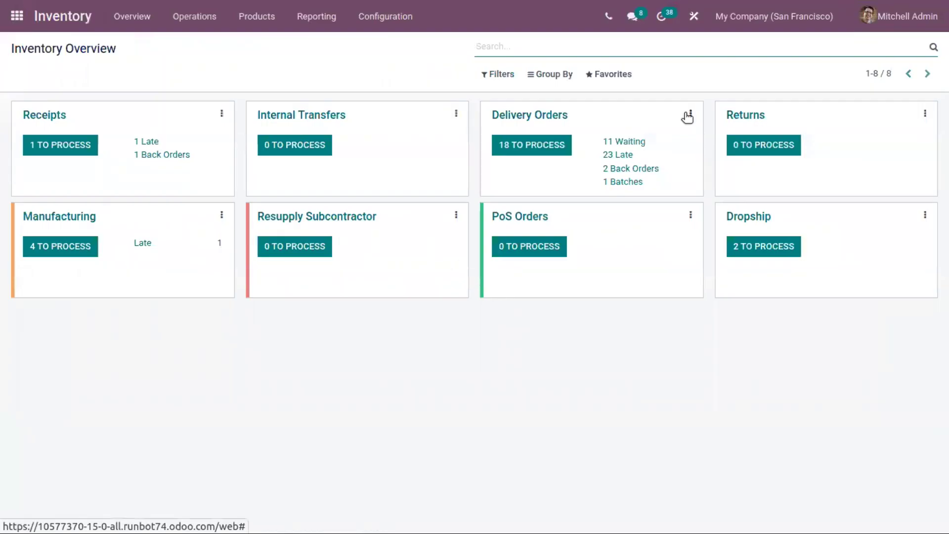
click(690, 114)
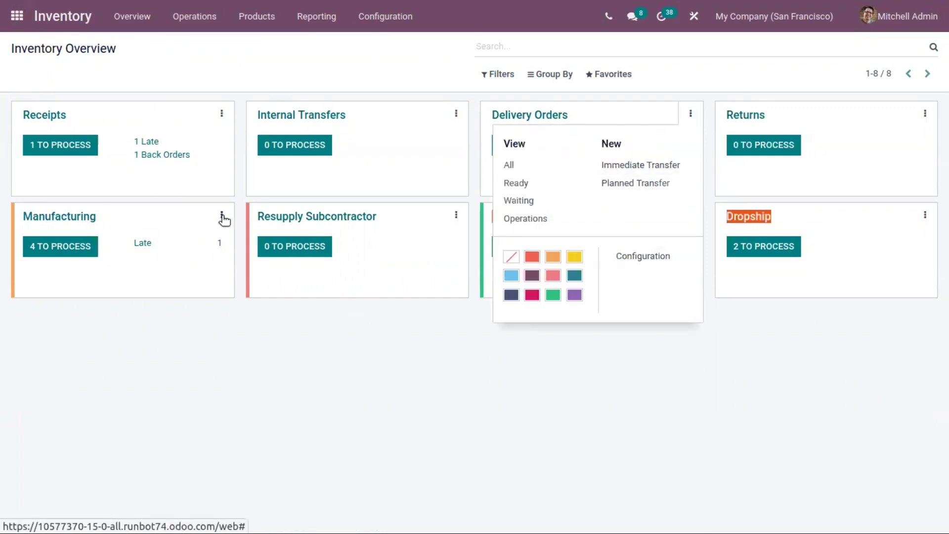
click(222, 215)
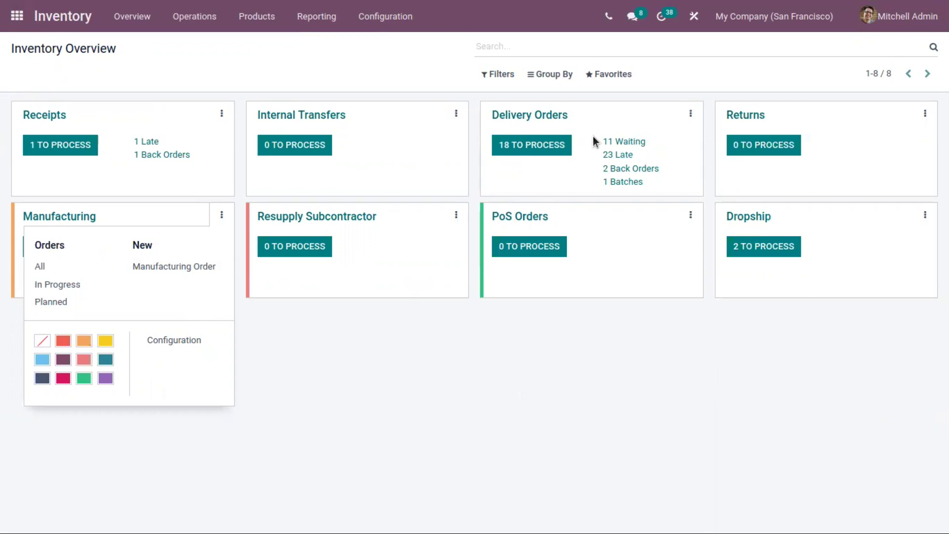
click(142, 64)
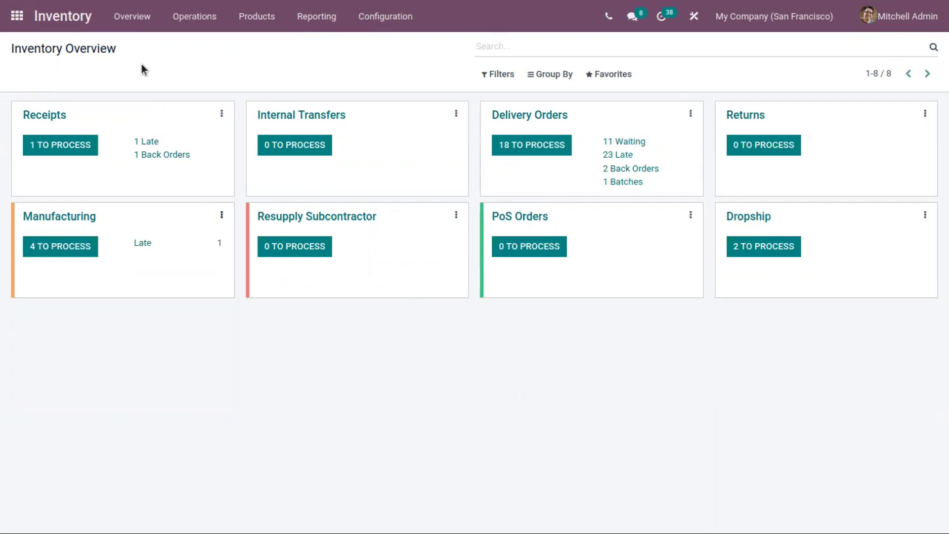